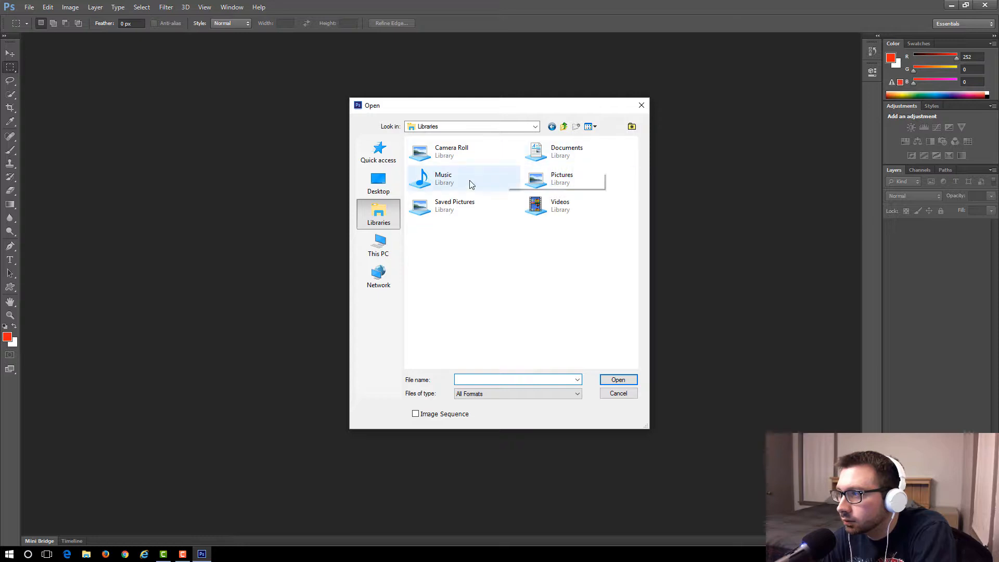
# Open the JPG photo named after the two people from the Downloads folder.
pyautogui.click(387, 244)
pyautogui.doubleClick(432, 218)
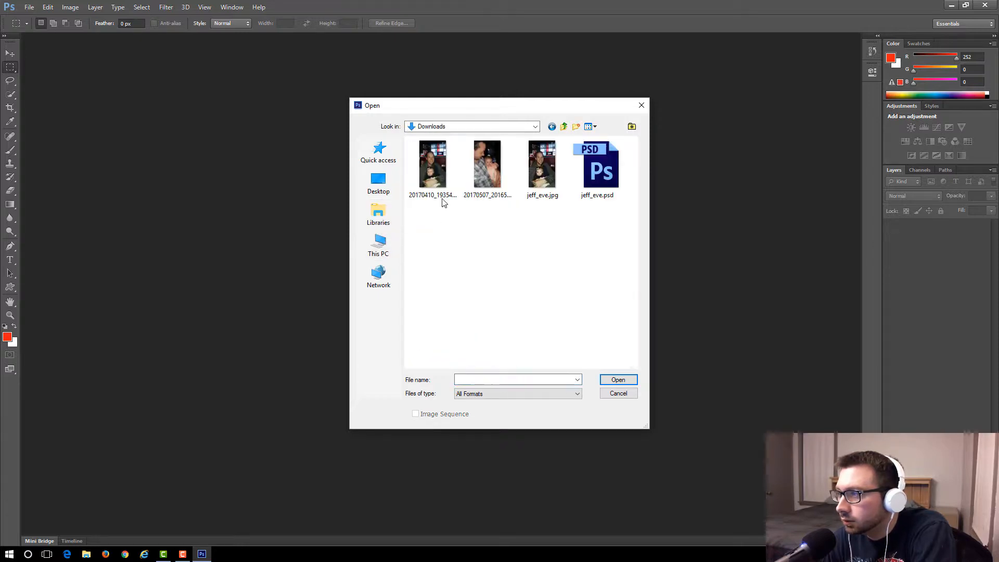
pyautogui.click(439, 165)
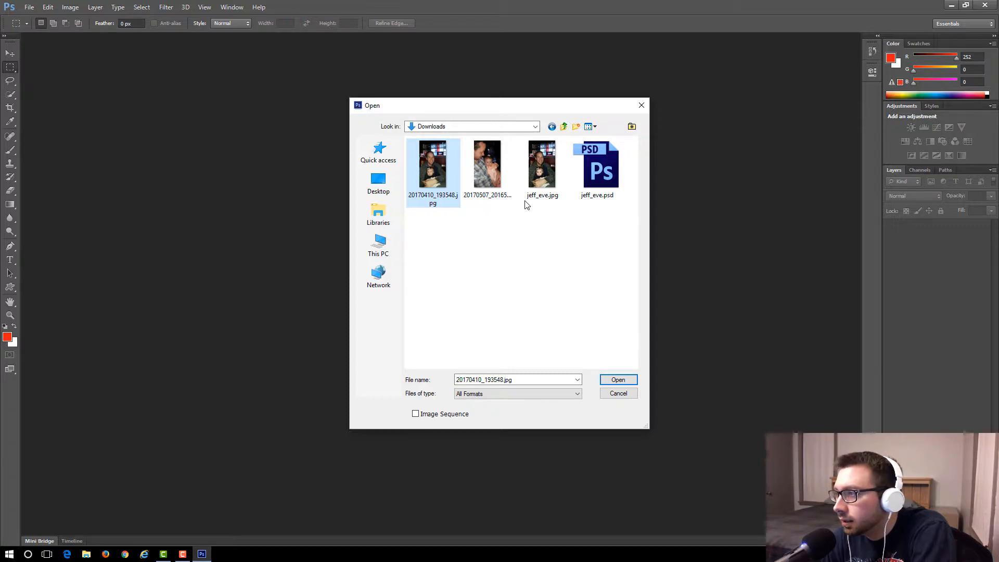
pyautogui.click(554, 181)
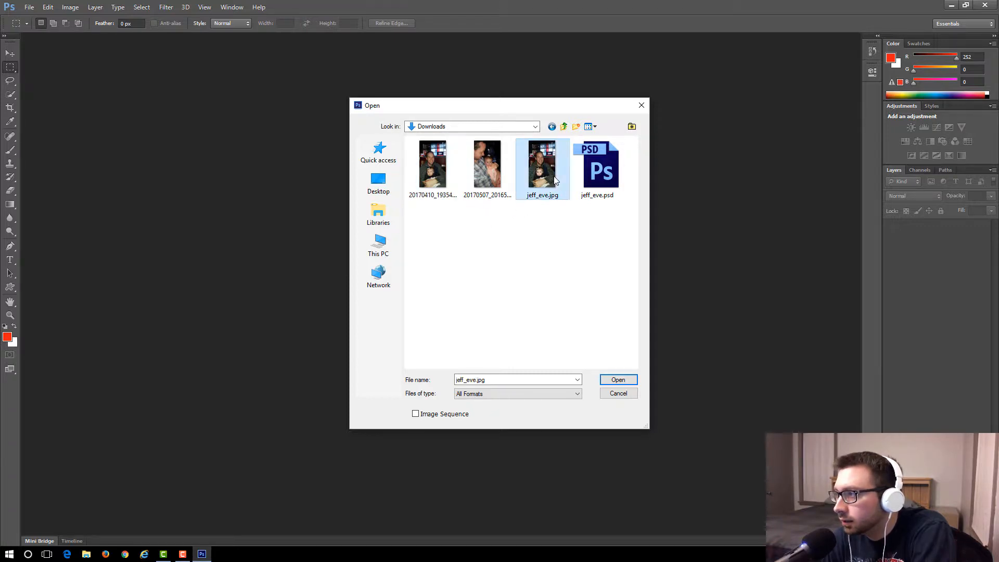
pyautogui.click(615, 381)
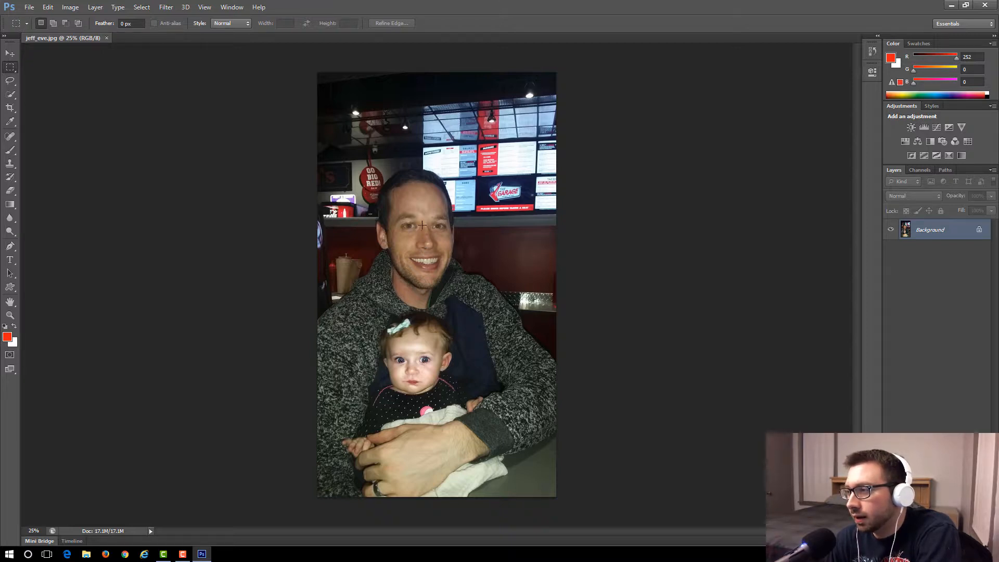
# Outline the baby's face with the freehand Lasso, from forehead to chin, and copy the selection to a new layer.
pyautogui.click(204, 7)
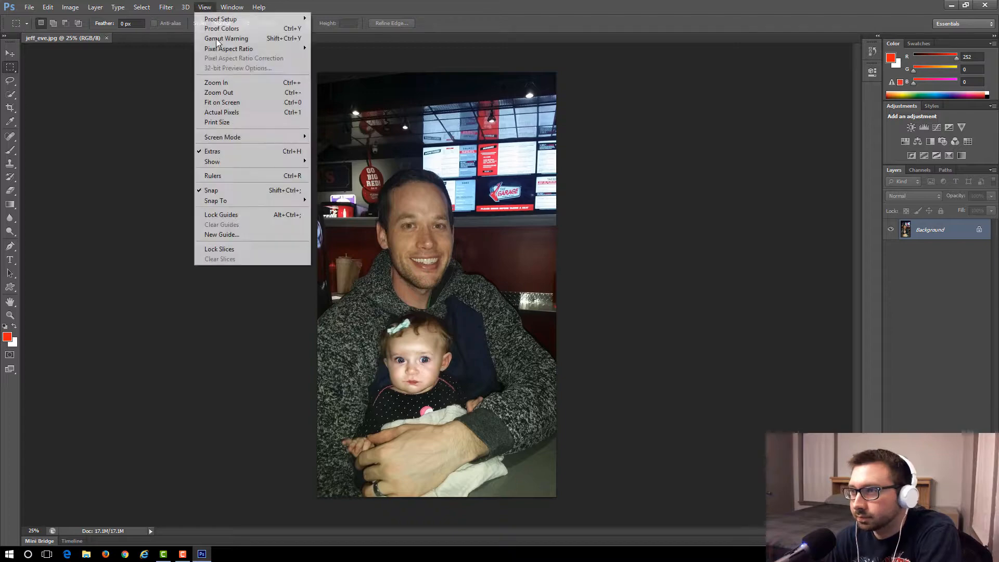
pyautogui.click(227, 84)
pyautogui.click(208, 7)
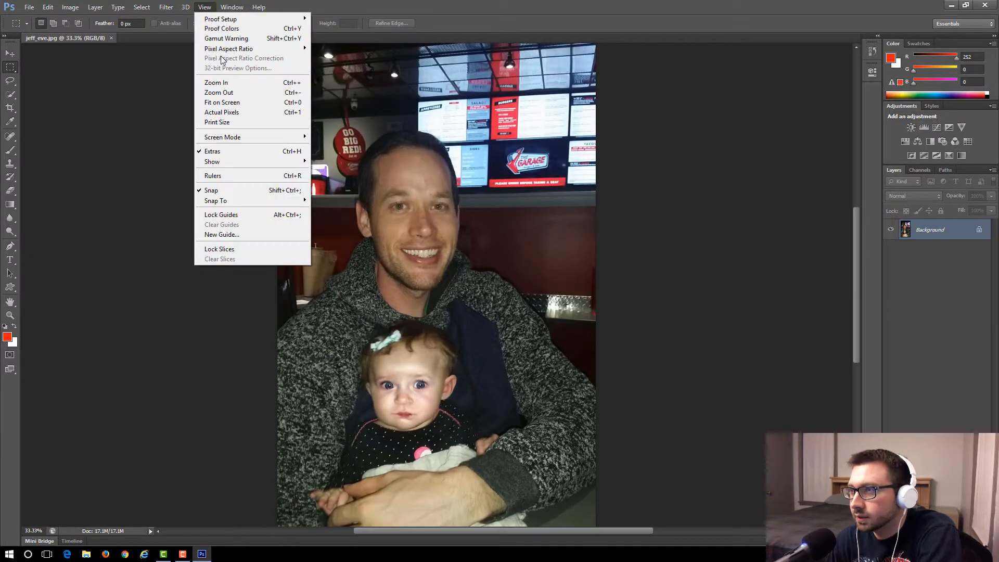
pyautogui.click(229, 84)
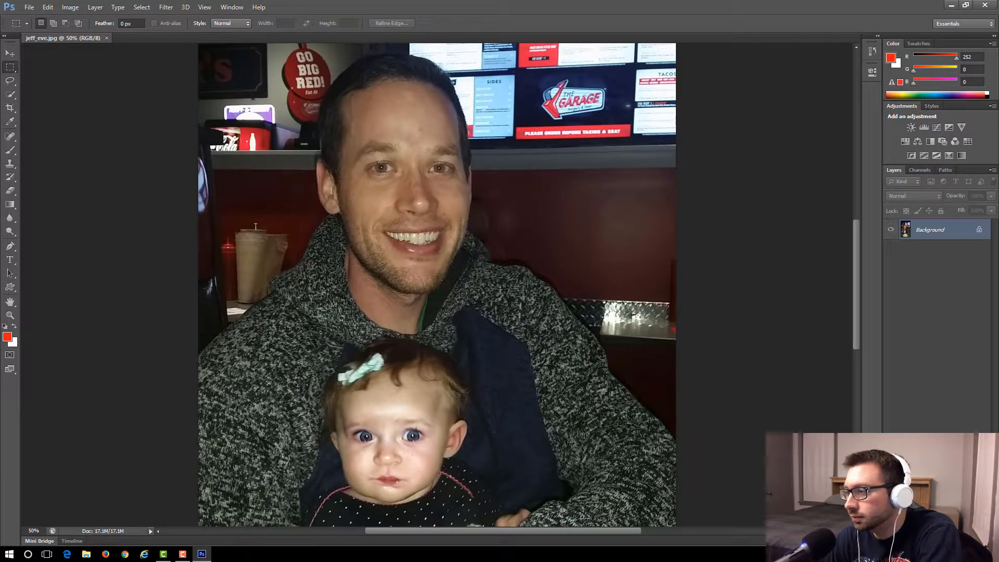
pyautogui.moveTo(579, 529); pyautogui.dragTo(568, 529)
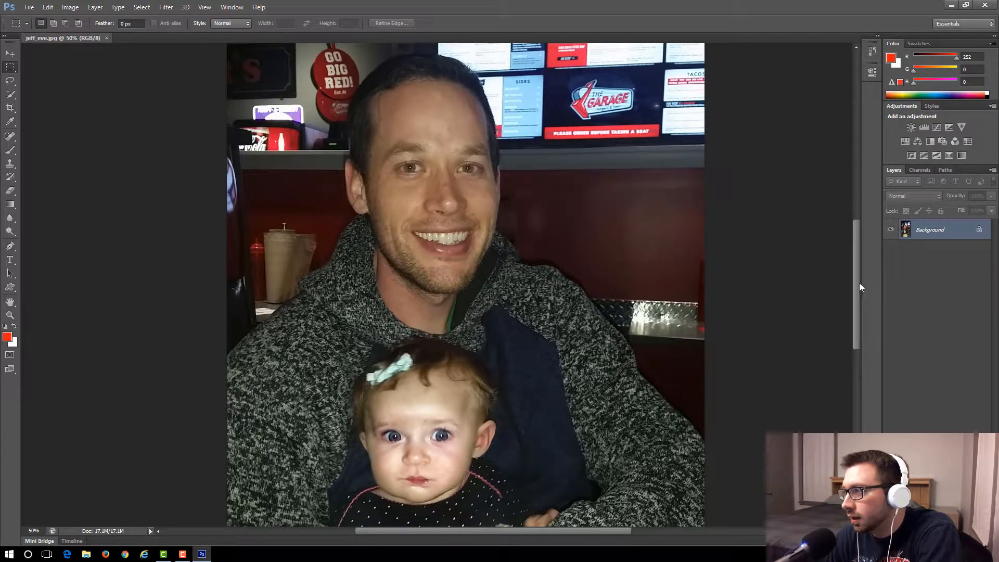
pyautogui.moveTo(859, 296); pyautogui.dragTo(860, 335)
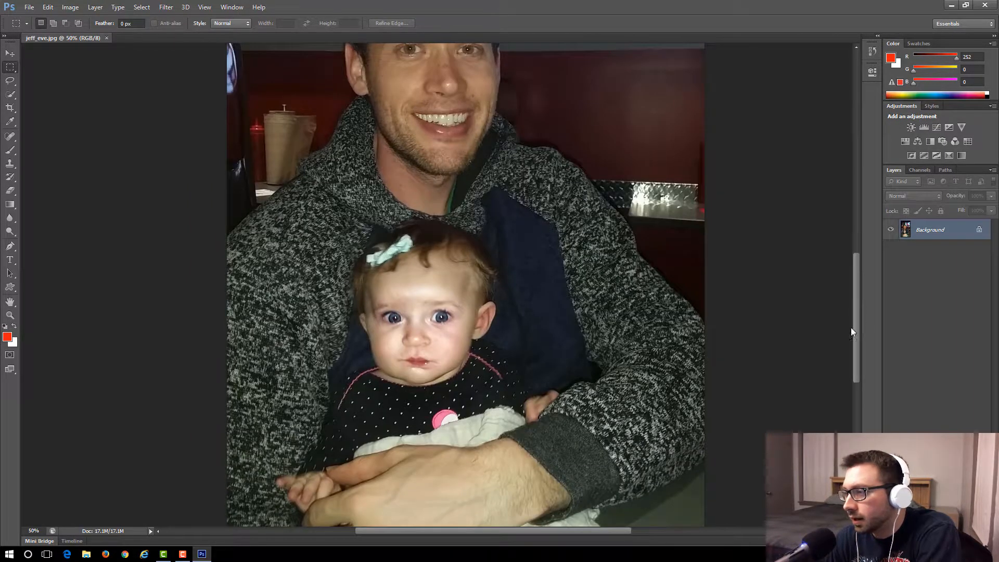
pyautogui.click(205, 7)
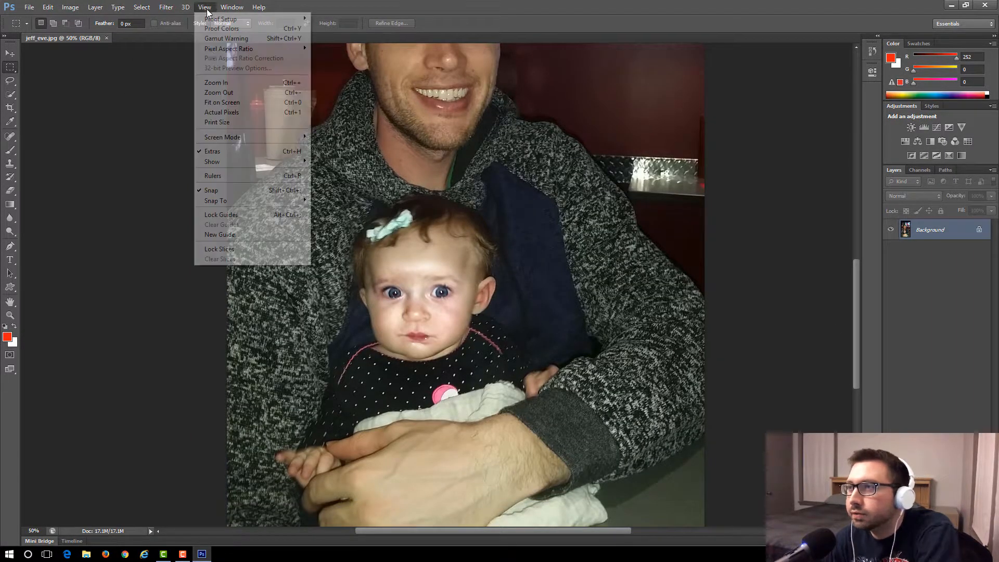
pyautogui.click(206, 82)
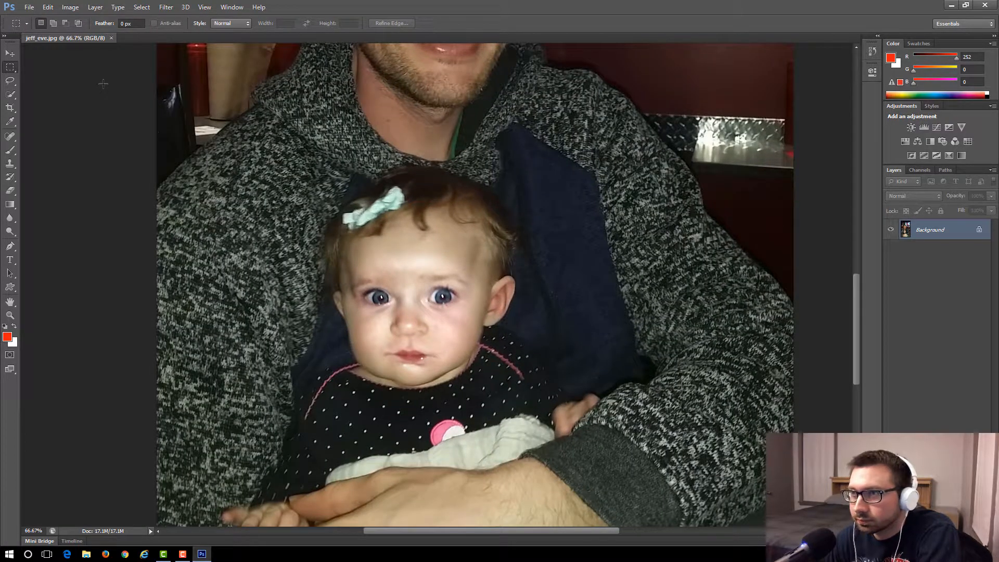
pyautogui.click(13, 83)
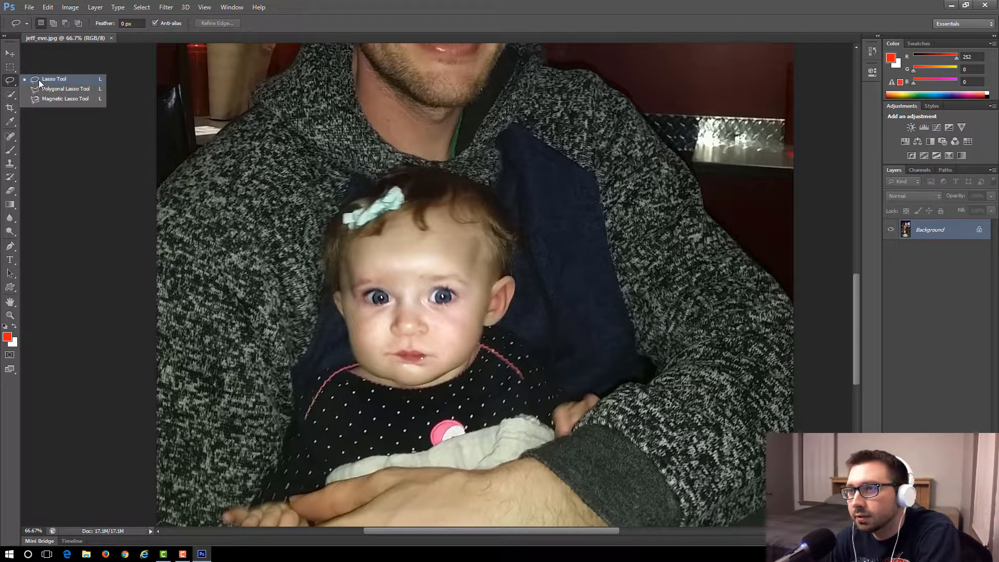
pyautogui.click(37, 80)
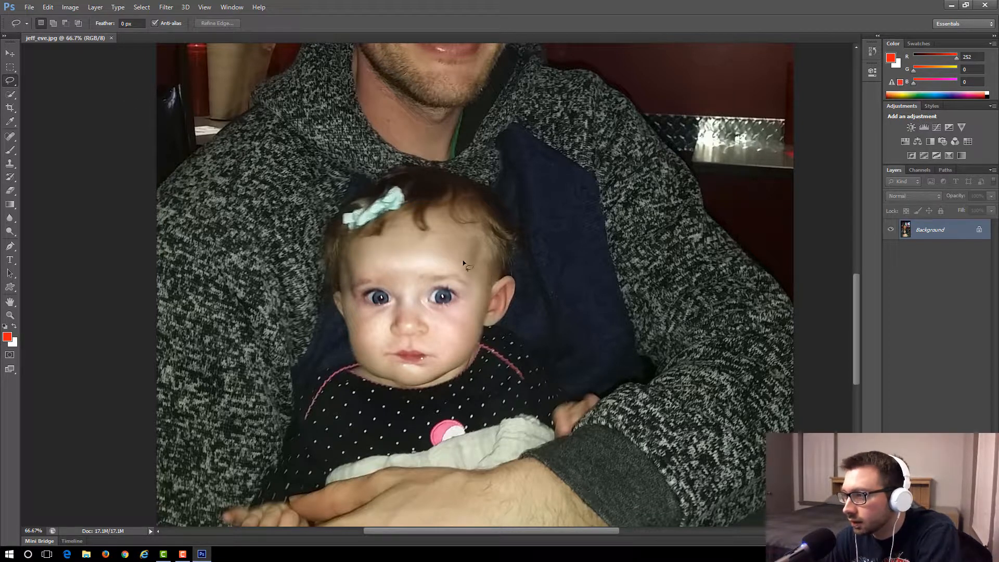
pyautogui.moveTo(412, 252); pyautogui.dragTo(477, 289)
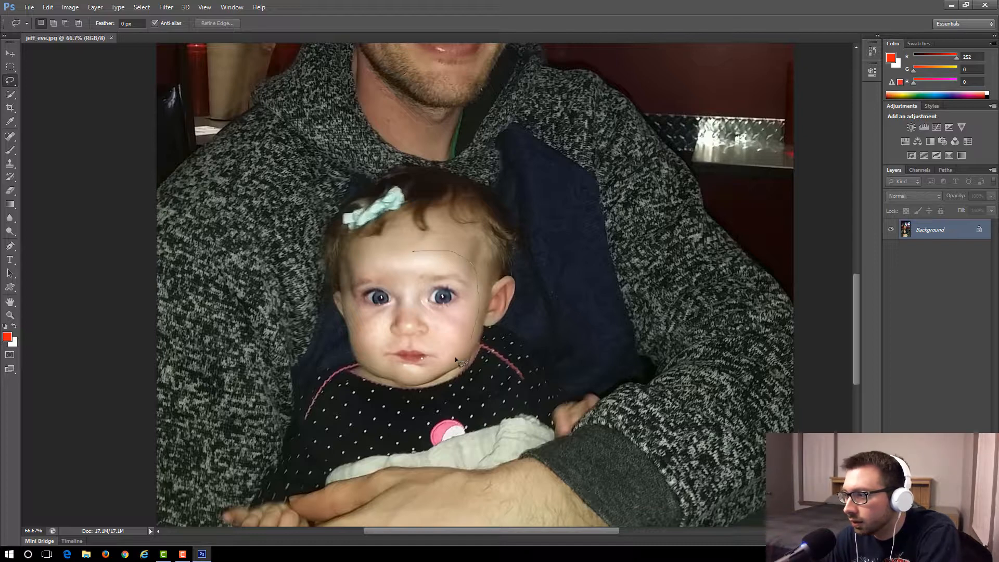
pyautogui.moveTo(455, 357); pyautogui.dragTo(423, 373)
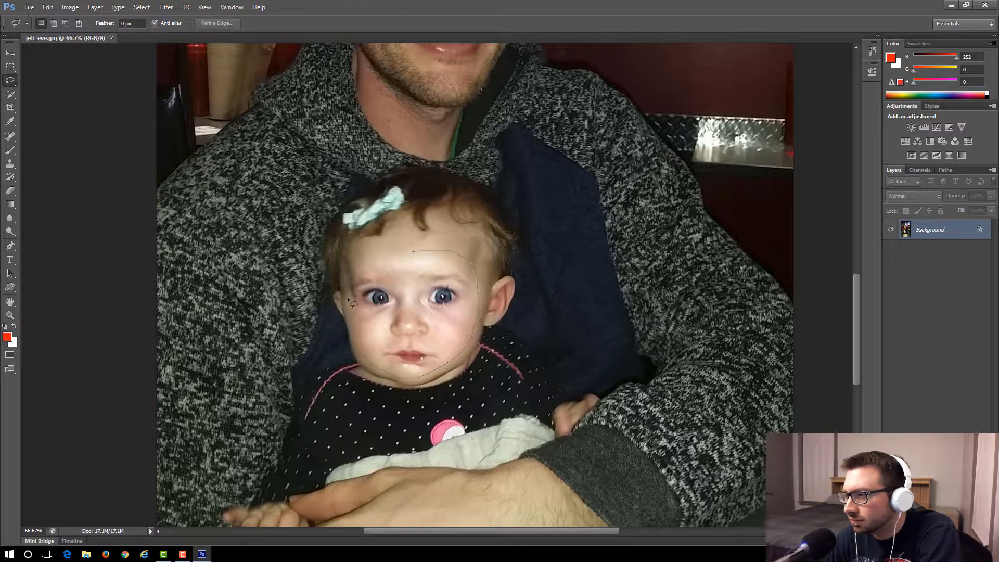
pyautogui.moveTo(370, 255); pyautogui.dragTo(420, 252)
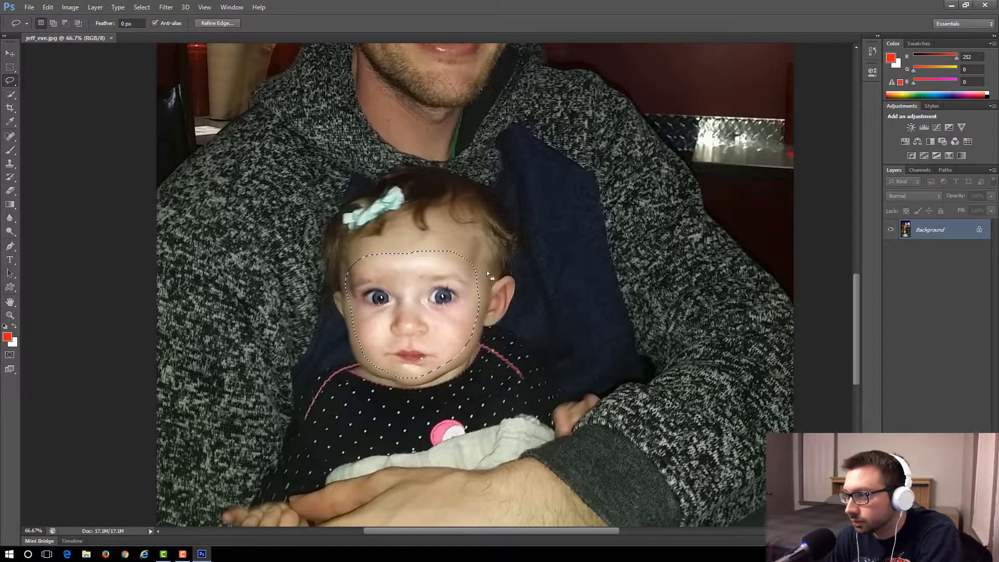
pyautogui.rightClick(438, 263)
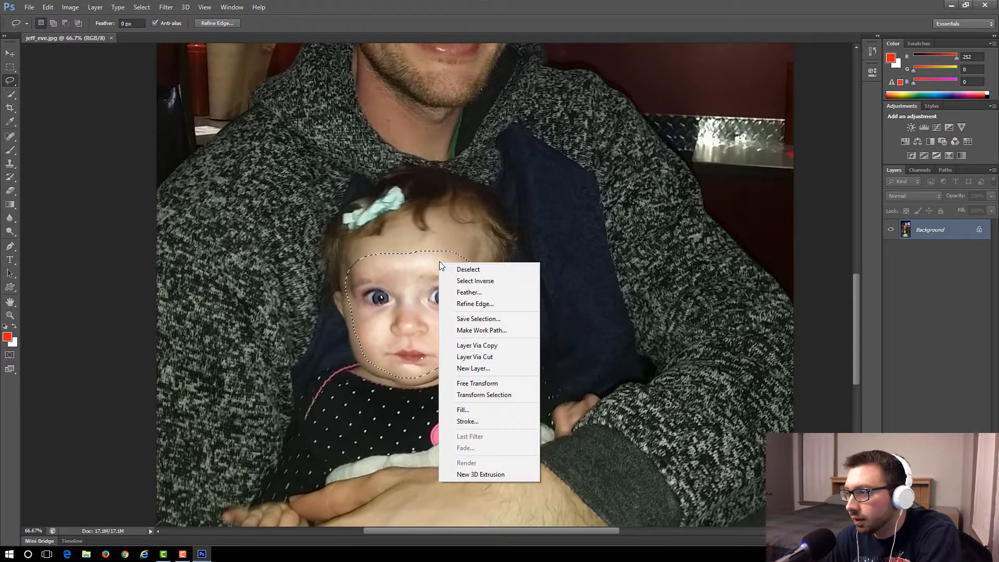
pyautogui.click(485, 345)
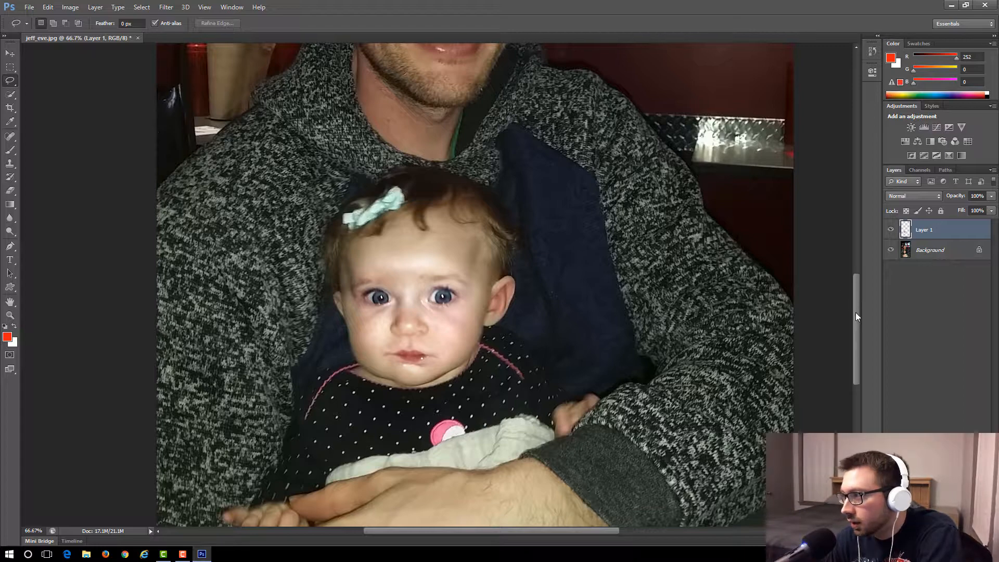
# Outline the man's face with the freehand Lasso, from mid-forehead around the cheeks to the chin.
pyautogui.moveTo(858, 317)
pyautogui.mouseDown()
pyautogui.moveTo(864, 232)
pyautogui.moveTo(858, 299)
pyautogui.mouseUp()
pyautogui.scroll(-4, 856, 309)
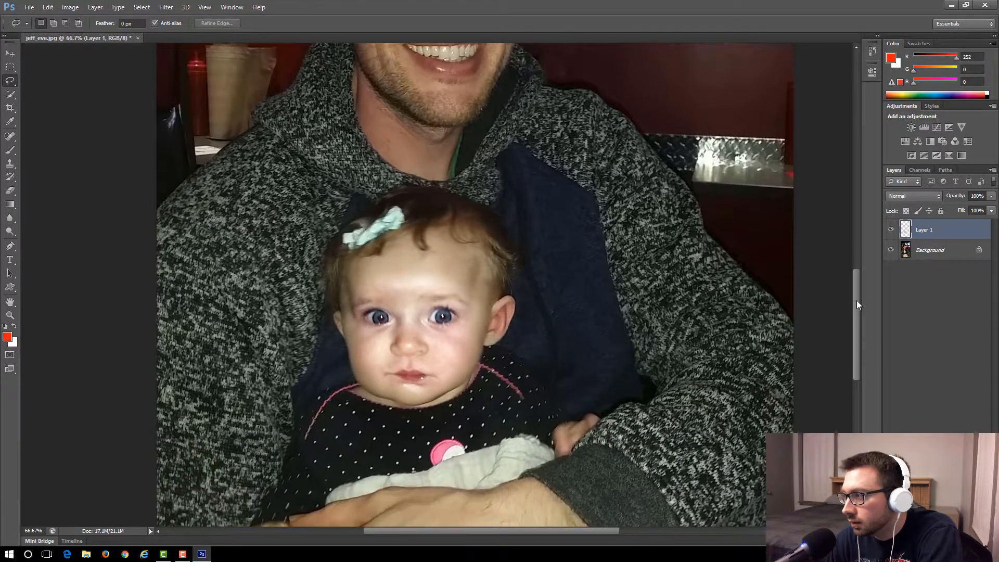
pyautogui.scroll(10, 863, 251)
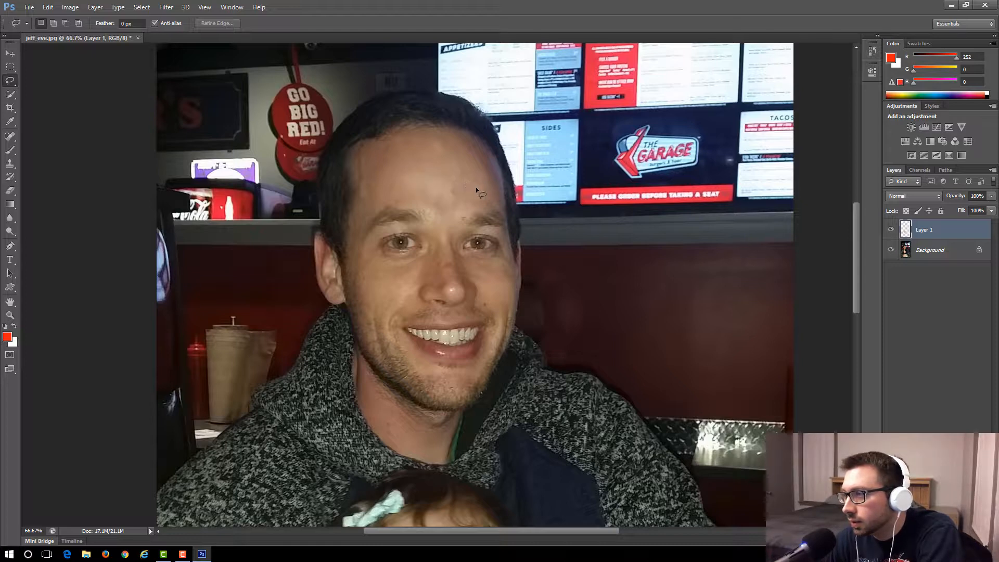
pyautogui.moveTo(505, 215); pyautogui.dragTo(511, 260)
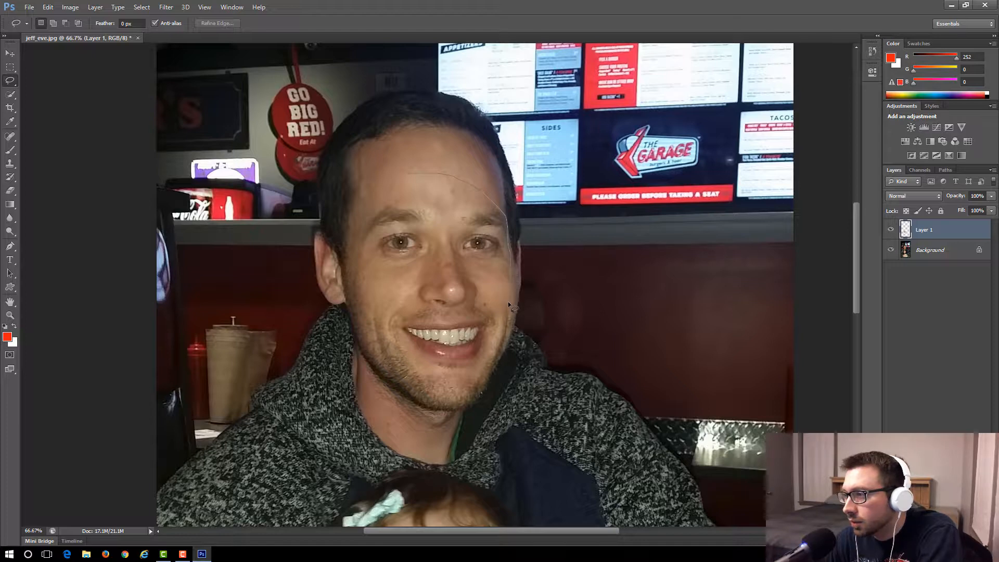
pyautogui.moveTo(505, 328); pyautogui.dragTo(483, 370)
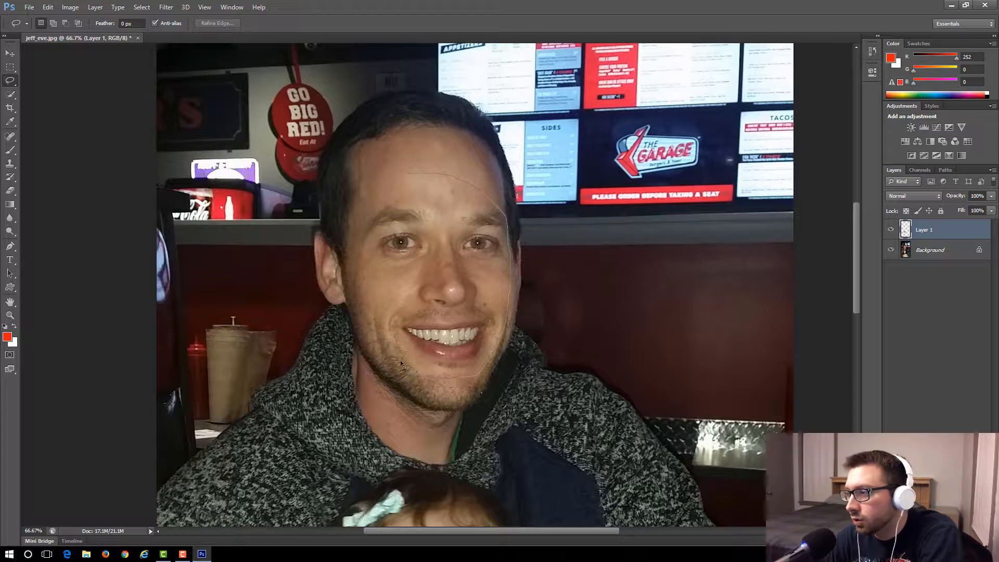
pyautogui.moveTo(378, 334)
pyautogui.mouseDown()
pyautogui.moveTo(357, 275)
pyautogui.moveTo(361, 217)
pyautogui.moveTo(387, 182)
pyautogui.moveTo(404, 180)
pyautogui.mouseUp()
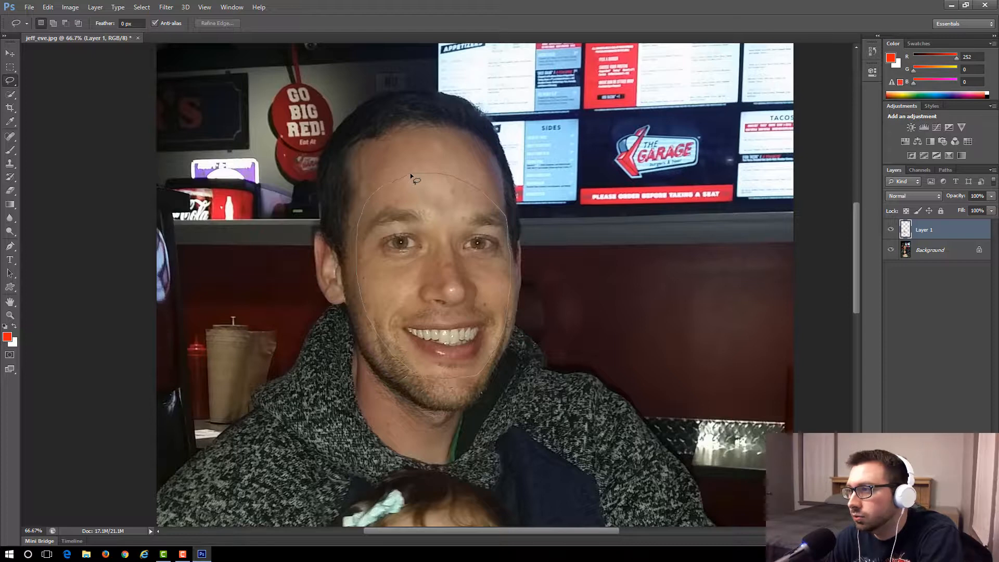
pyautogui.moveTo(414, 176); pyautogui.dragTo(414, 177)
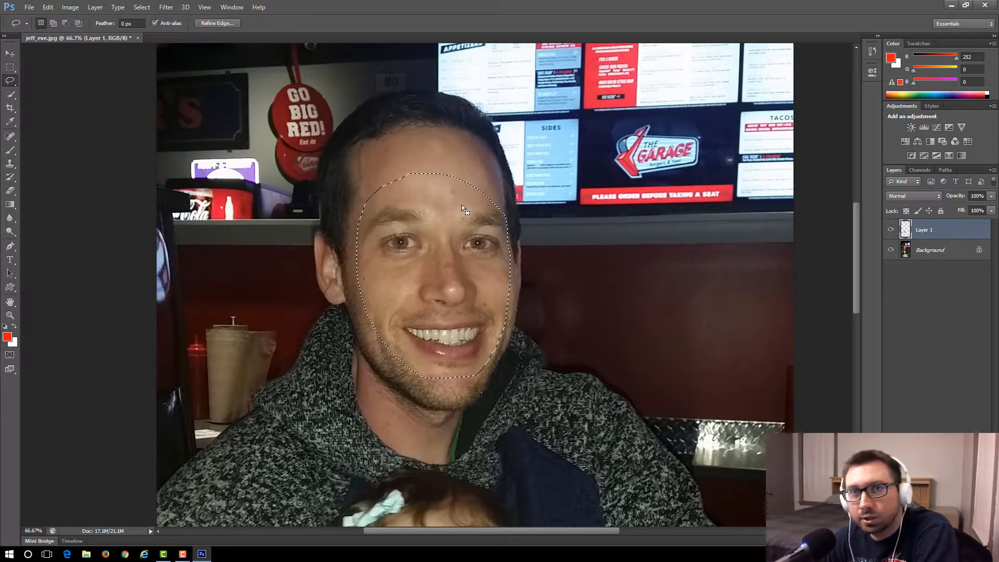
# Try to copy the selected man's face to a new layer while the baby's face layer is active.
pyautogui.rightClick(436, 199)
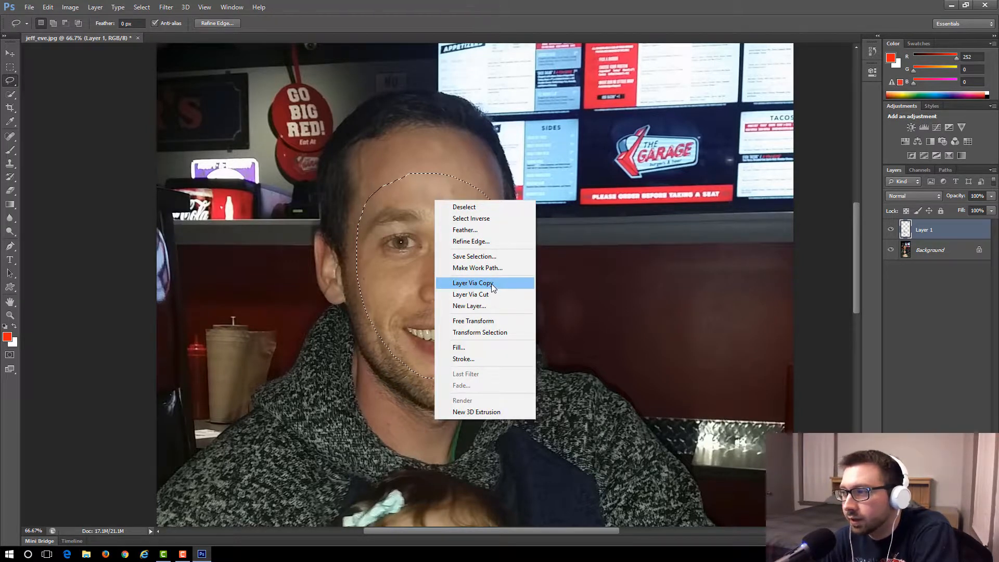
pyautogui.click(492, 284)
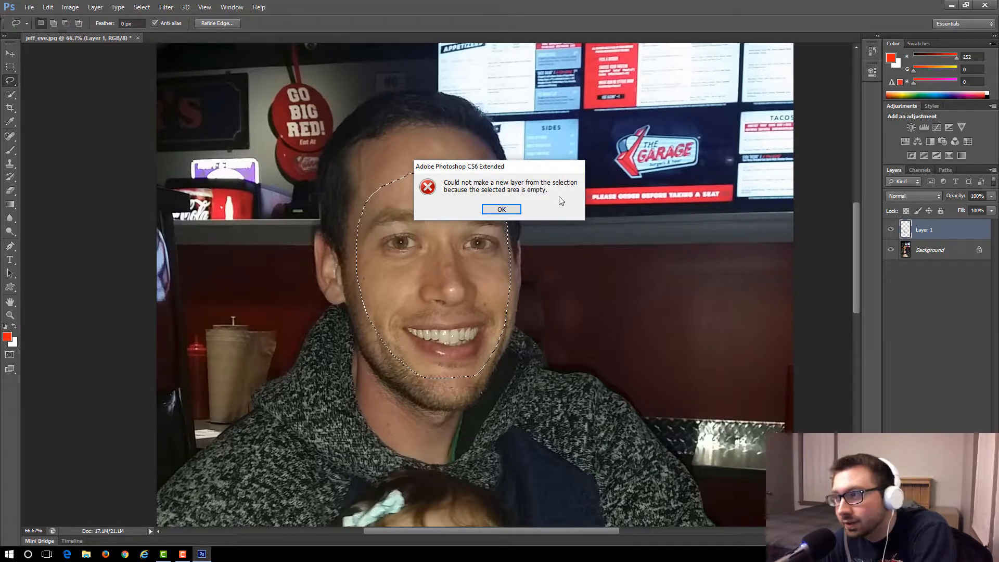
pyautogui.click(513, 213)
# Copy the selected man's face from the Background layer to a new layer.
pyautogui.click(922, 255)
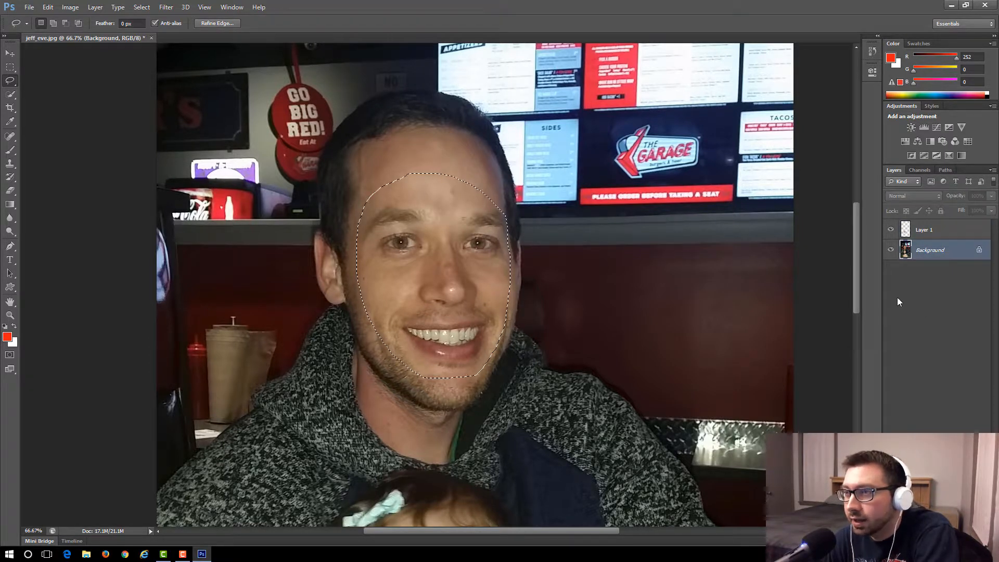
pyautogui.rightClick(413, 200)
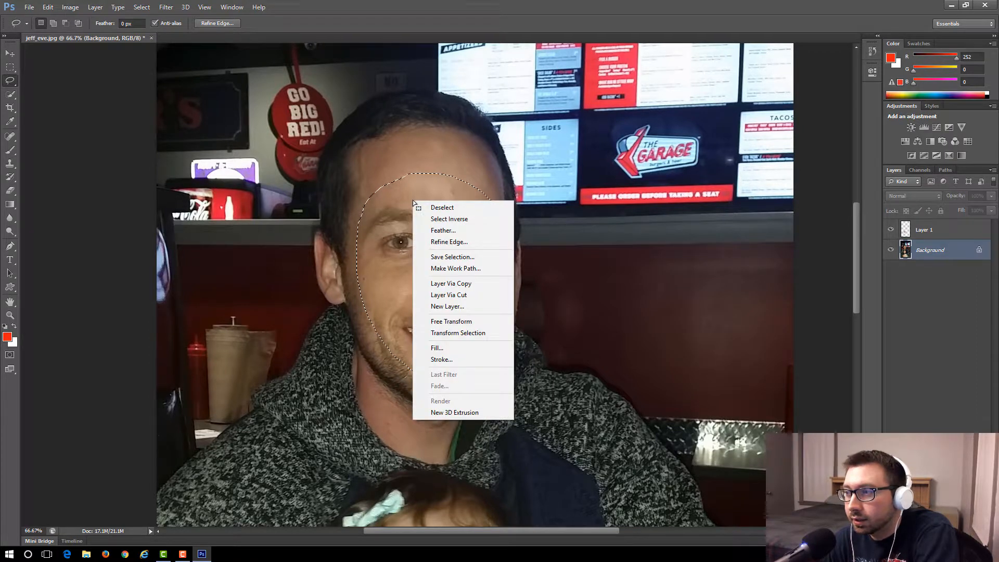
pyautogui.click(463, 285)
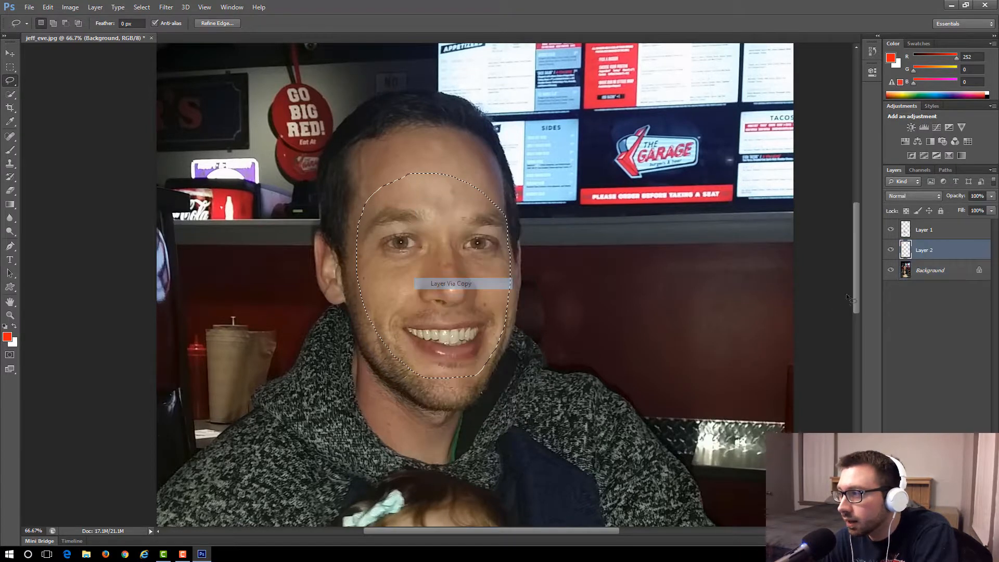
# Rename the man's face layer and the baby's face layer with each person's first name in capitals.
pyautogui.doubleClick(927, 251)
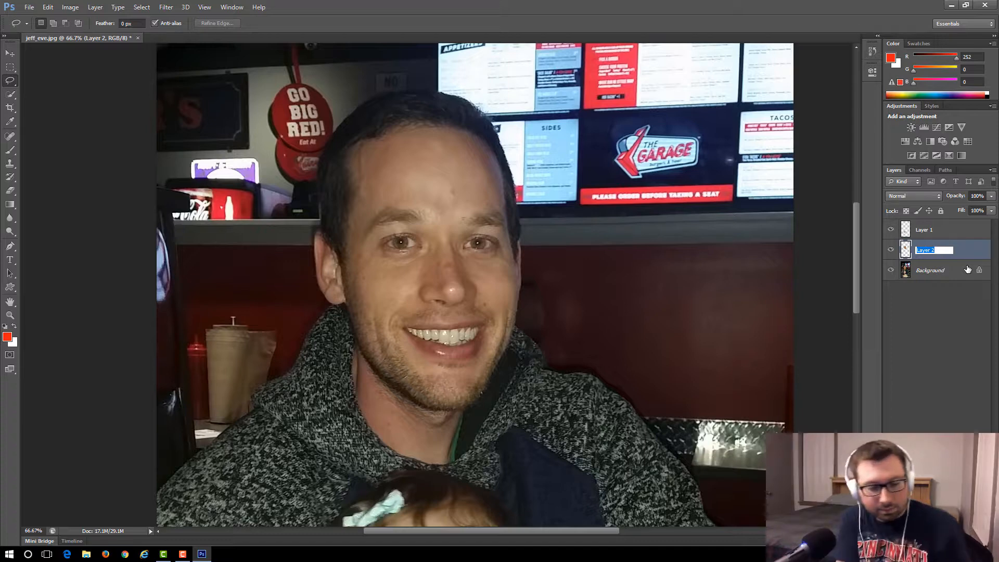
pyautogui.write('JEFF')
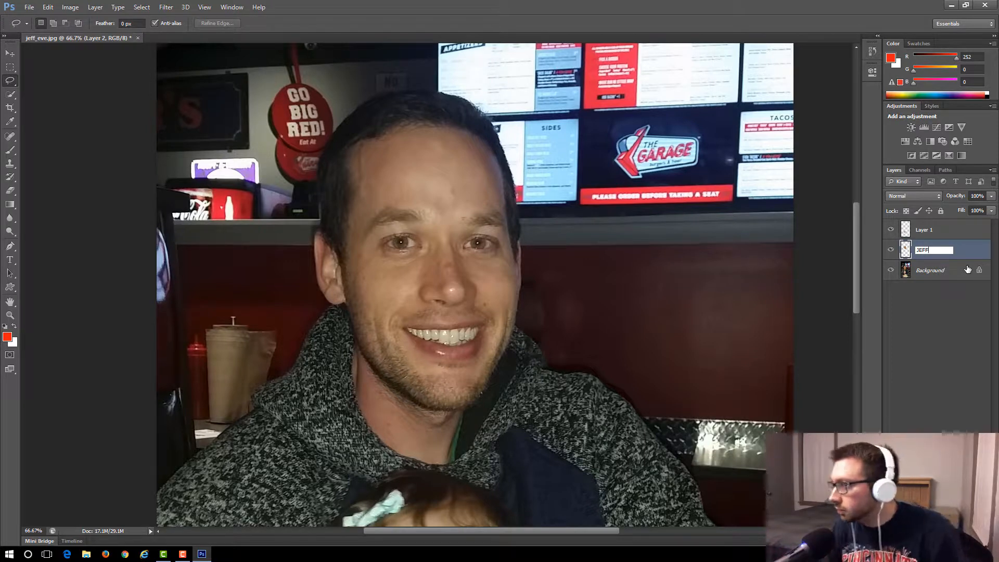
pyautogui.press('Return')
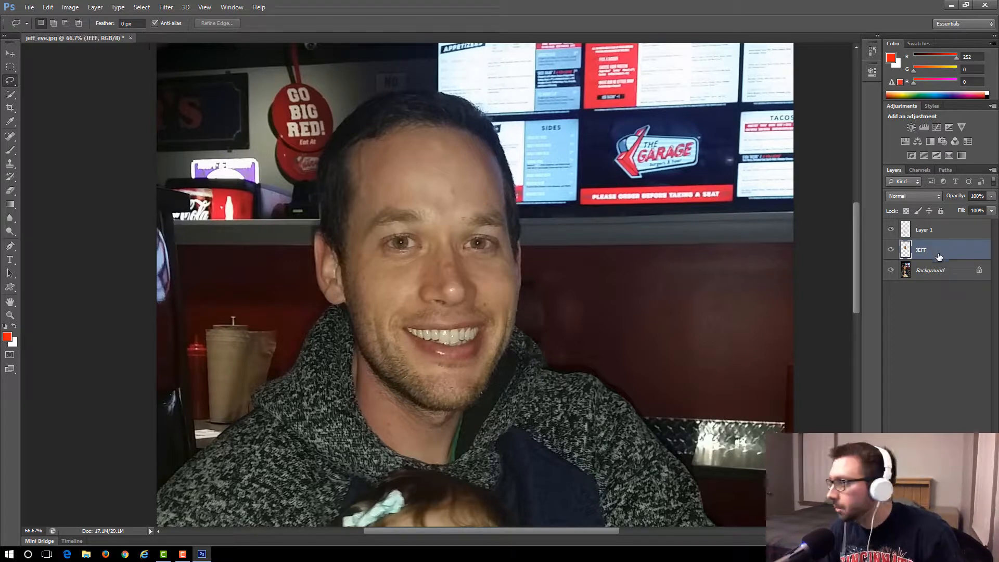
pyautogui.doubleClick(934, 230)
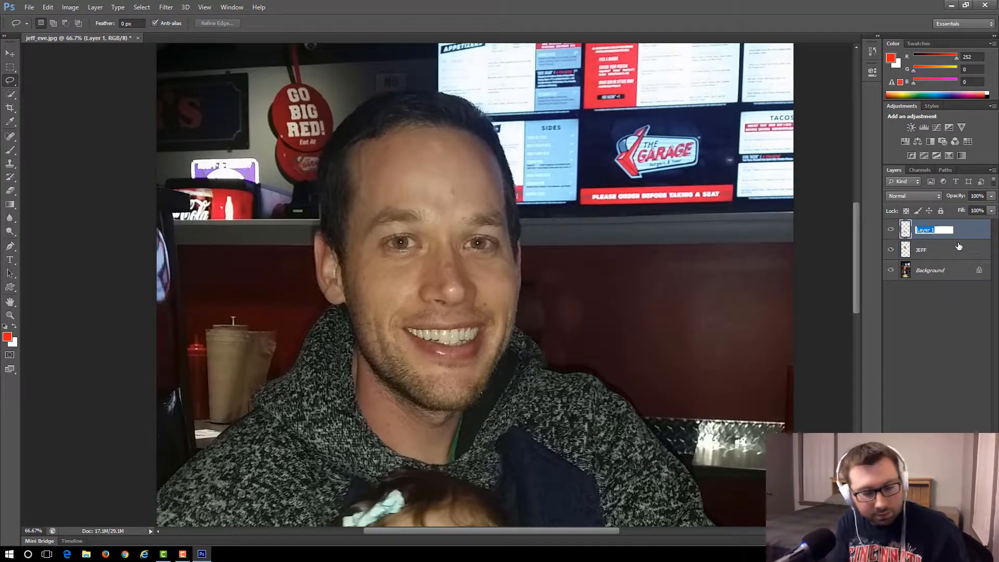
pyautogui.write('EVE')
pyautogui.press('Return')
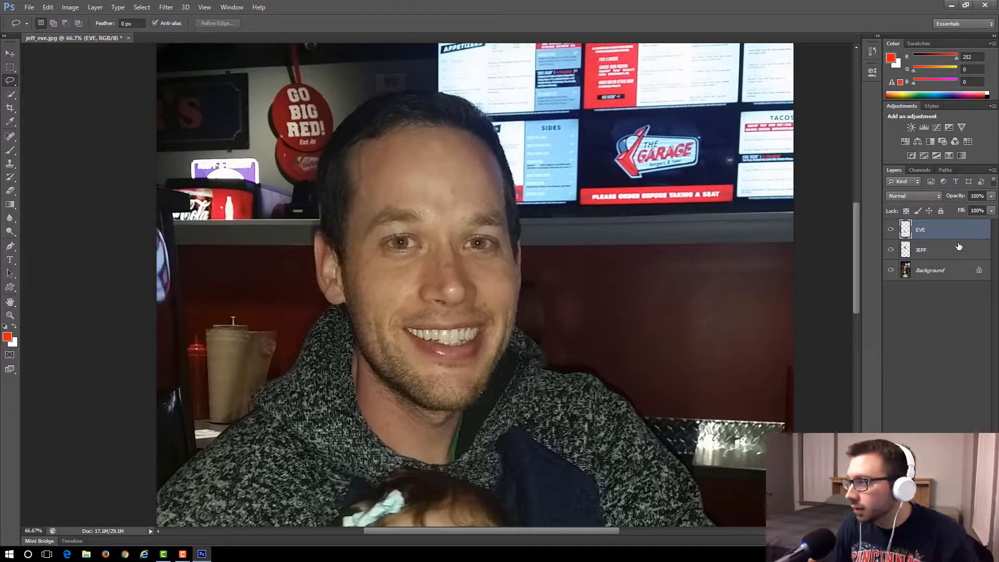
# Move the man's face layer down onto the baby's face.
pyautogui.click(941, 251)
pyautogui.click(9, 53)
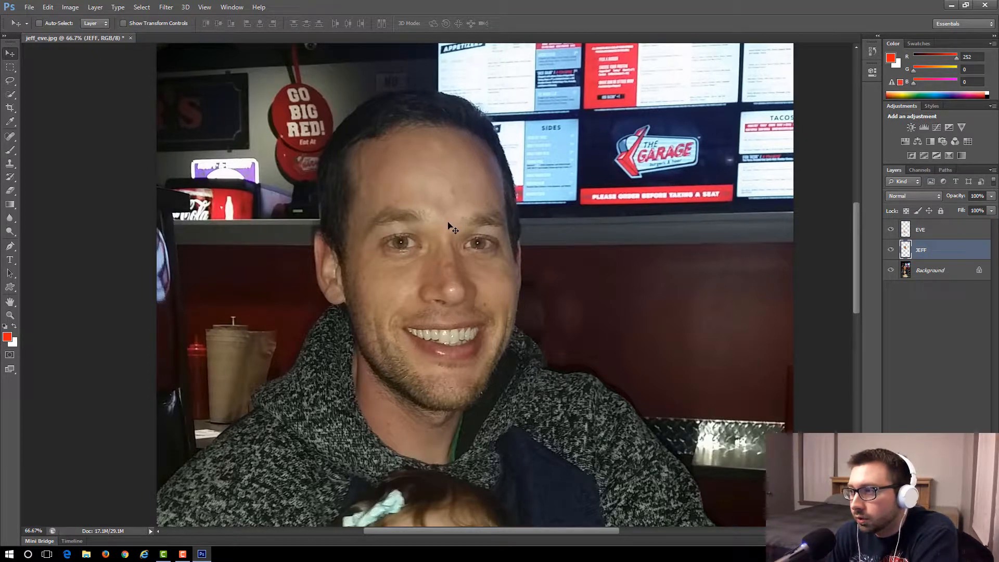
pyautogui.moveTo(451, 232); pyautogui.dragTo(451, 204)
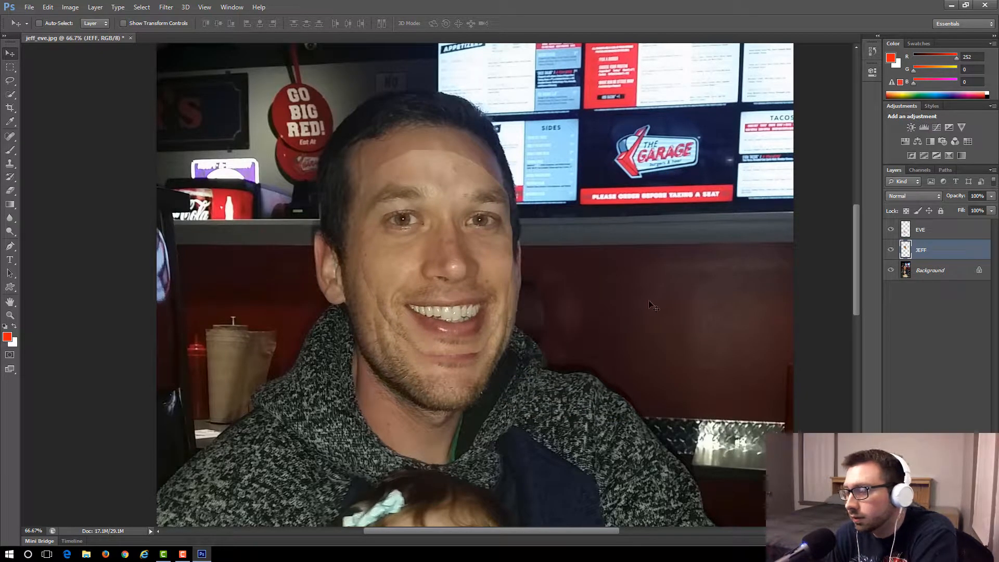
pyautogui.scroll(-3, 650, 291)
pyautogui.scroll(-3, 631, 262)
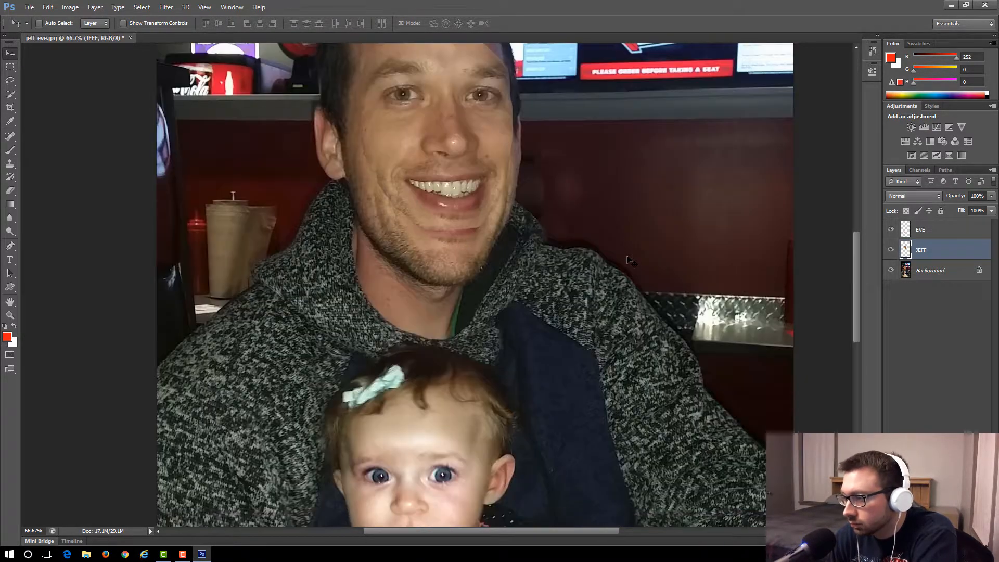
pyautogui.scroll(4, 631, 261)
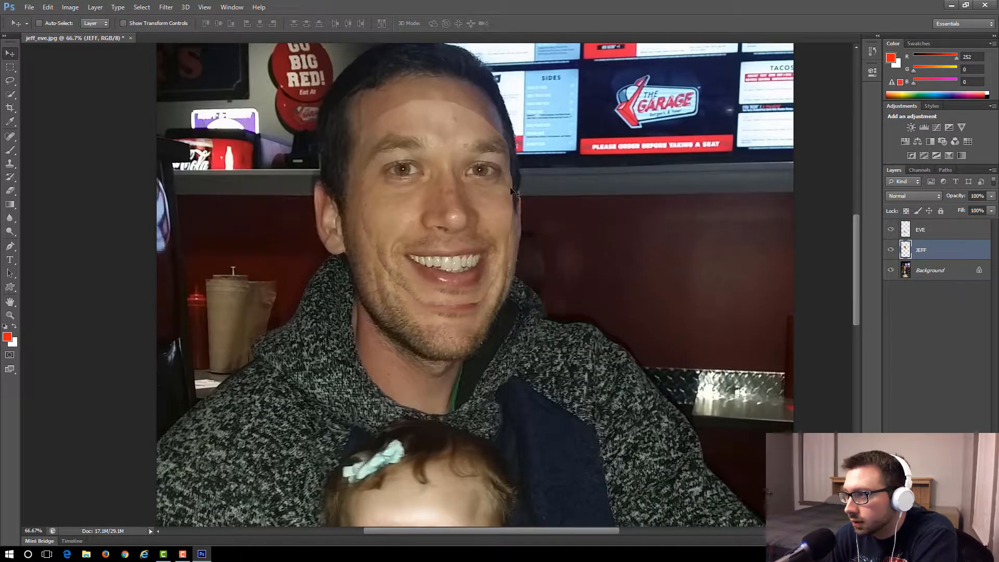
pyautogui.moveTo(453, 173); pyautogui.dragTo(435, 477)
pyautogui.moveTo(857, 248); pyautogui.dragTo(861, 306)
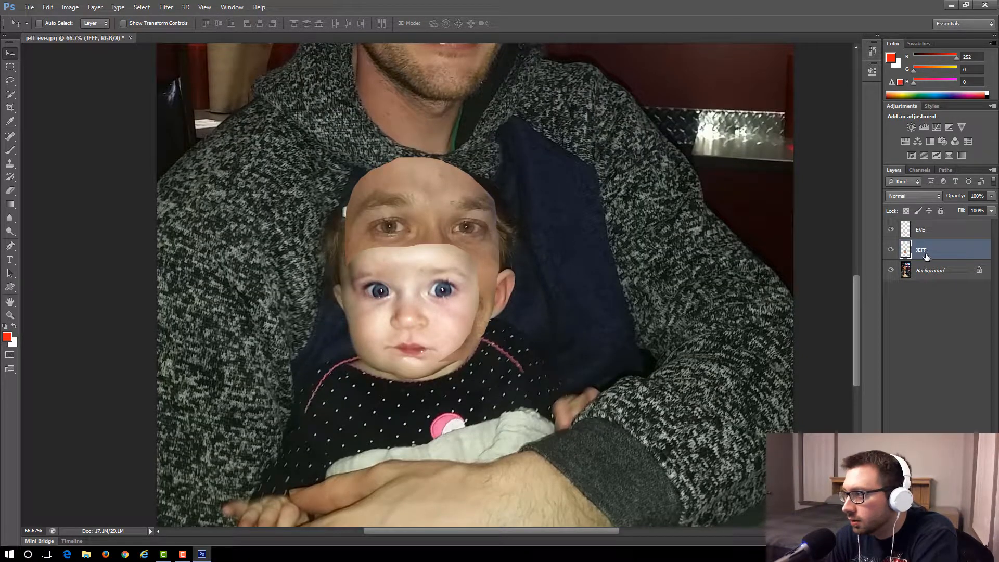
# Place the man's face layer above the baby's face layer and move the man's face beside the baby's head.
pyautogui.moveTo(924, 257); pyautogui.dragTo(927, 226)
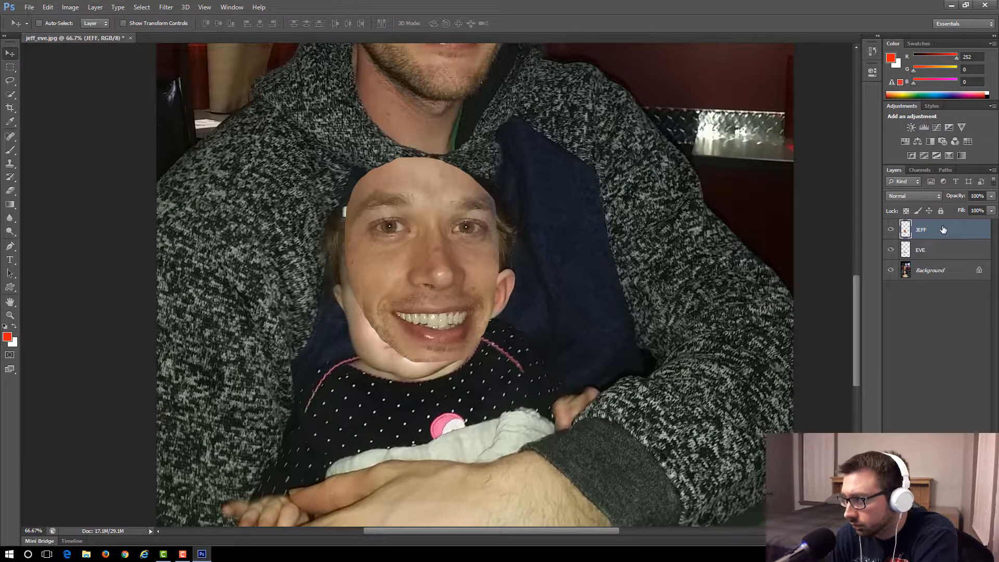
pyautogui.moveTo(430, 215); pyautogui.dragTo(420, 344)
pyautogui.moveTo(446, 234)
pyautogui.mouseDown()
pyautogui.moveTo(410, 239)
pyautogui.moveTo(428, 236)
pyautogui.mouseUp()
pyautogui.moveTo(435, 442); pyautogui.dragTo(627, 237)
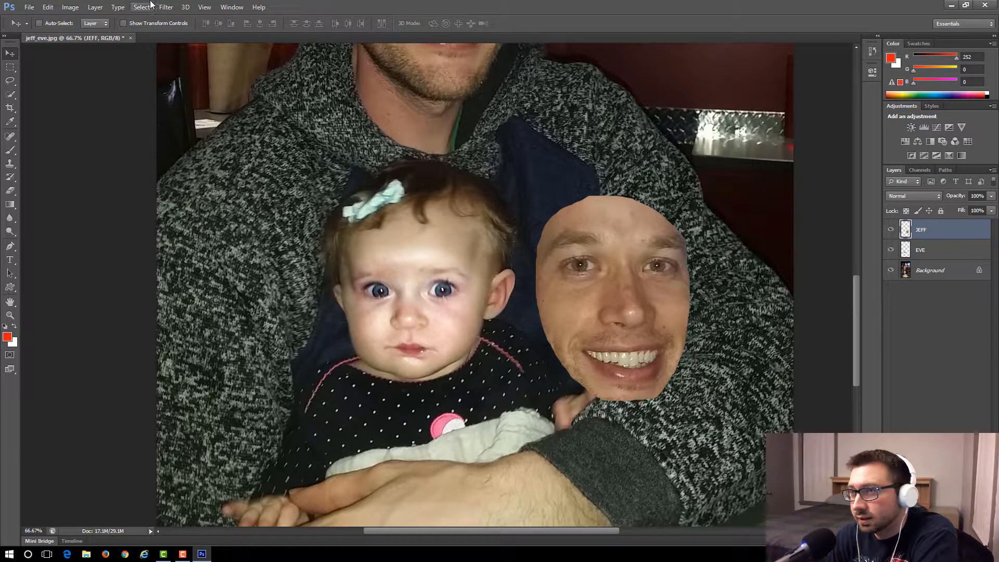
# Flip the man's face horizontally and move it back over the baby's face.
pyautogui.click(48, 7)
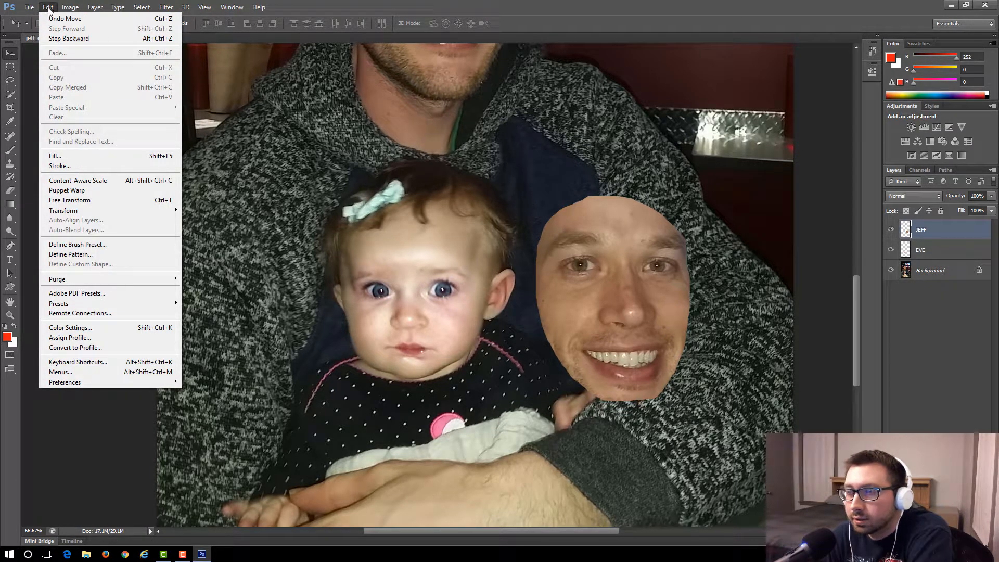
pyautogui.moveTo(167, 212)
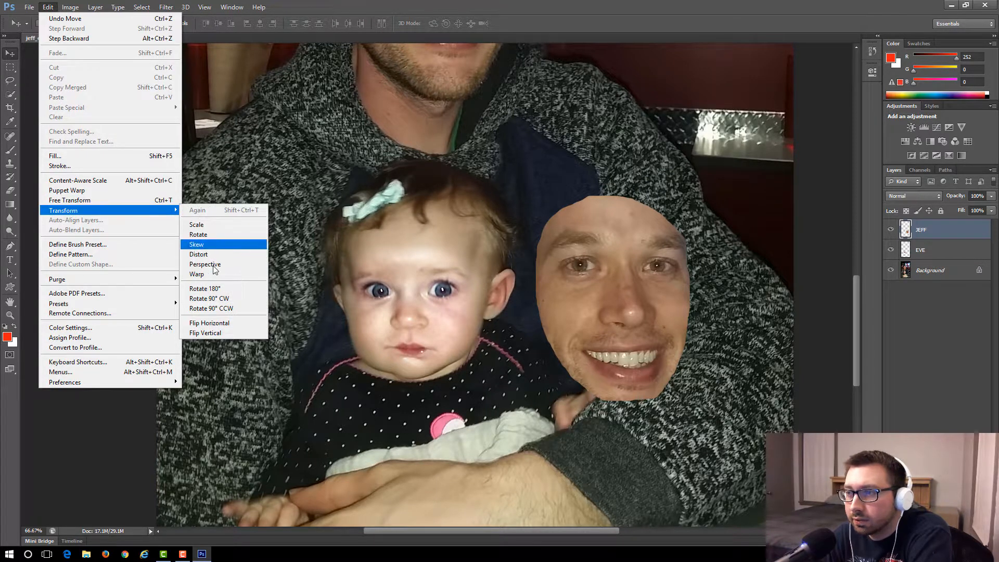
pyautogui.click(214, 323)
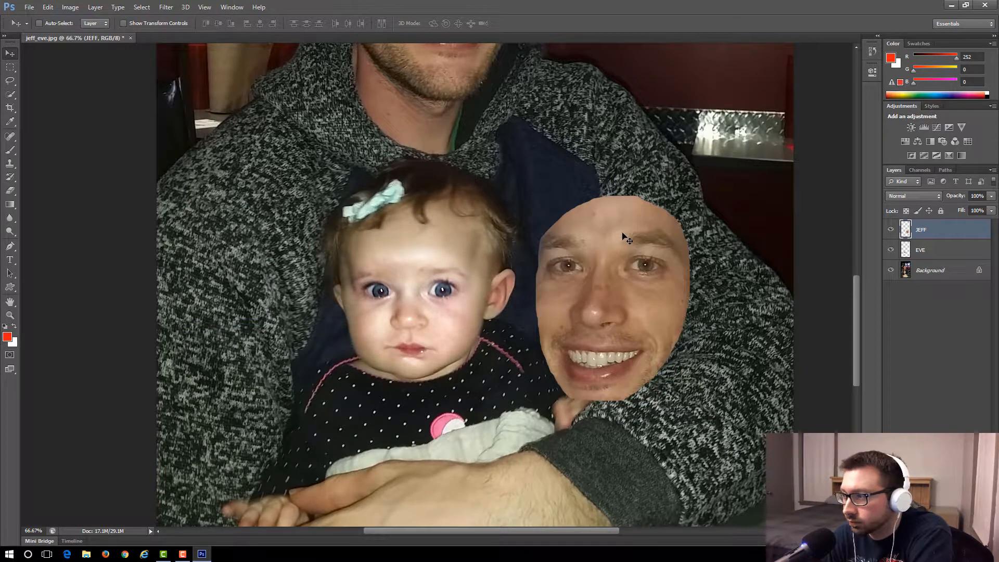
pyautogui.moveTo(622, 223); pyautogui.dragTo(430, 220)
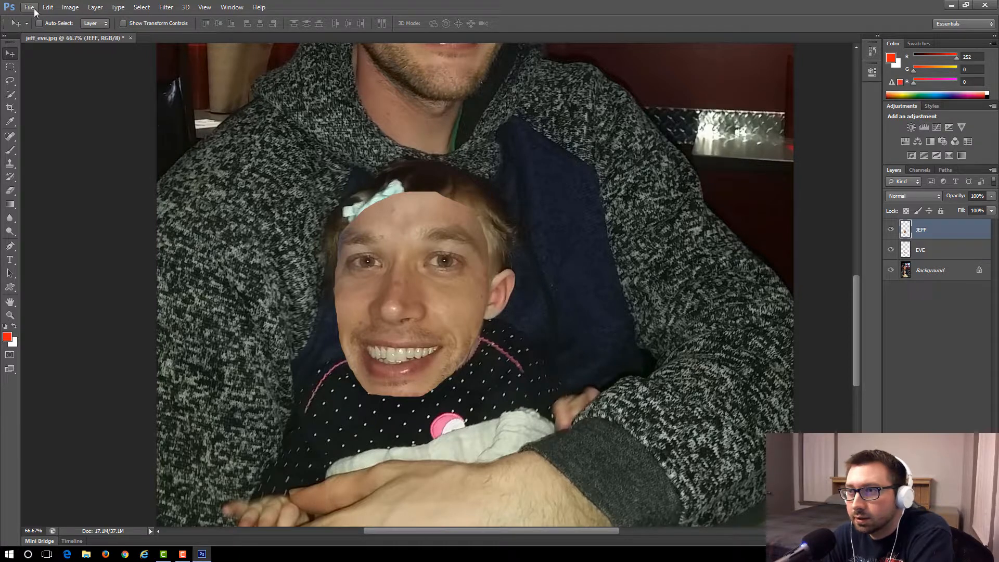
# Use Free Transform to shrink the man's face to about 84% and shift it up to match the baby's features.
pyautogui.click(47, 8)
pyautogui.click(78, 199)
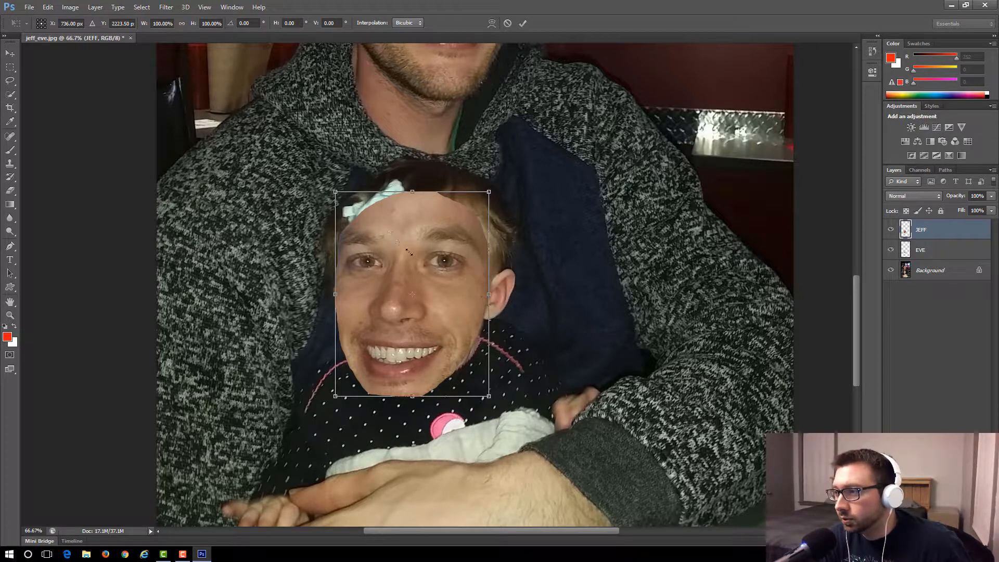
pyautogui.moveTo(409, 252); pyautogui.dragTo(355, 220)
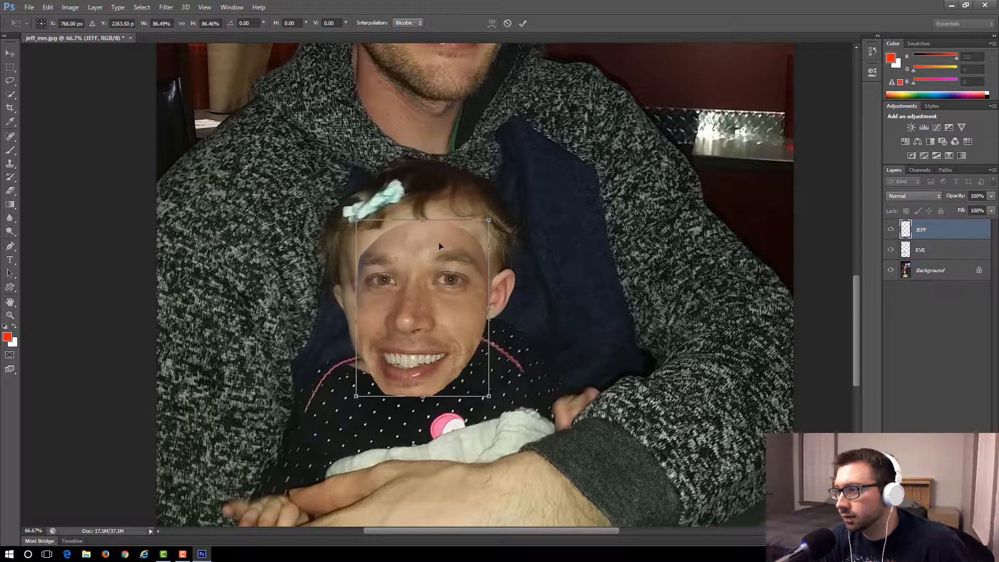
pyautogui.moveTo(356, 220); pyautogui.dragTo(358, 222)
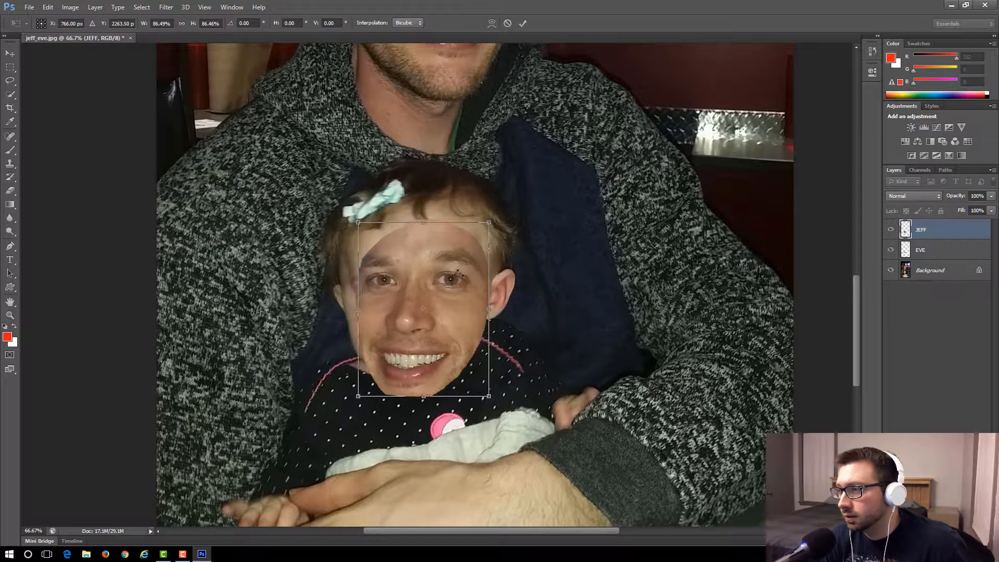
pyautogui.moveTo(437, 253)
pyautogui.mouseDown()
pyautogui.moveTo(427, 232)
pyautogui.moveTo(436, 237)
pyautogui.mouseUp()
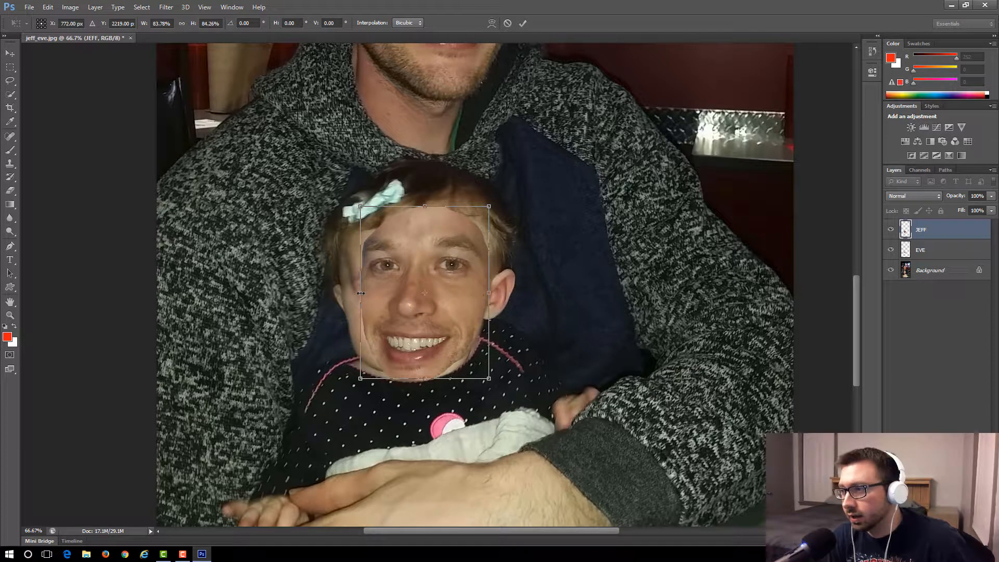
# Adjust the man's face to about 88.5% width and 79.7% height to fit the baby's head, and apply the transform.
pyautogui.moveTo(359, 293); pyautogui.dragTo(353, 292)
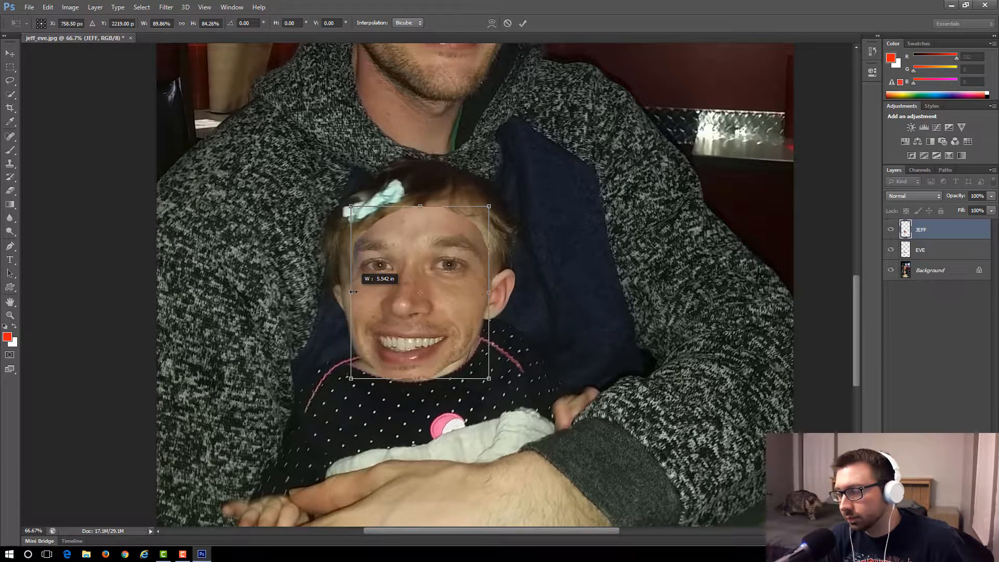
pyautogui.moveTo(353, 292); pyautogui.dragTo(354, 292)
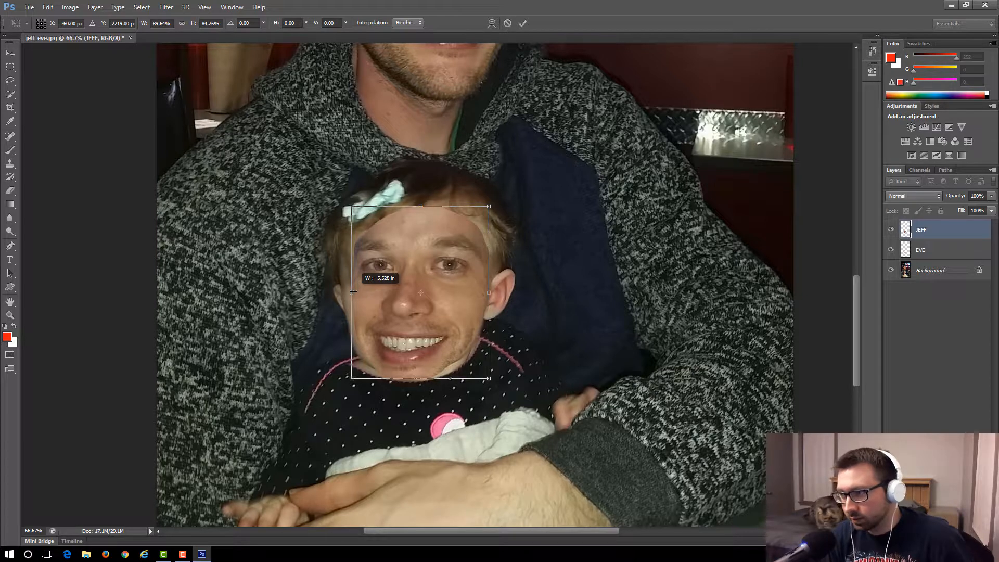
pyautogui.moveTo(353, 292); pyautogui.dragTo(353, 292)
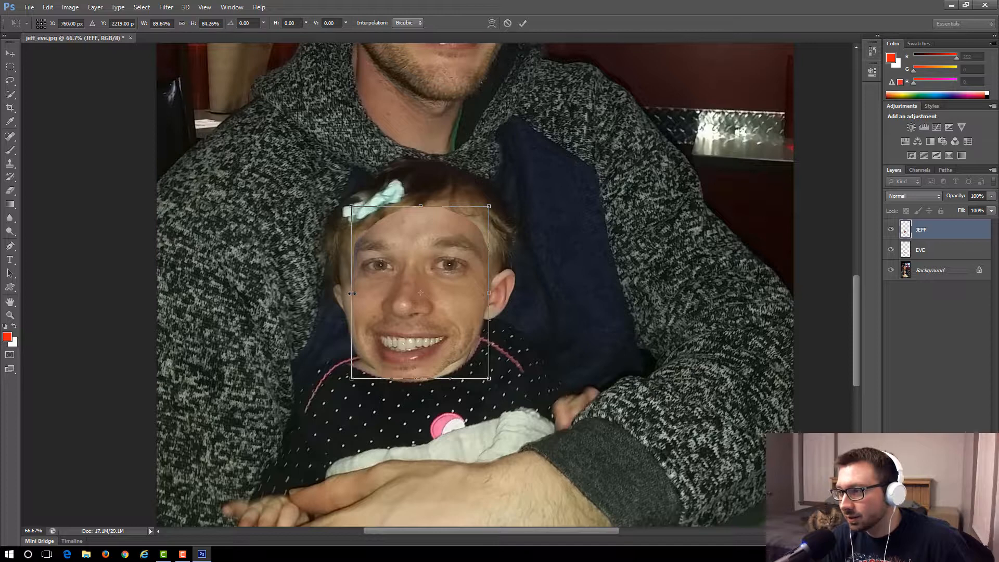
pyautogui.moveTo(351, 294); pyautogui.dragTo(345, 293)
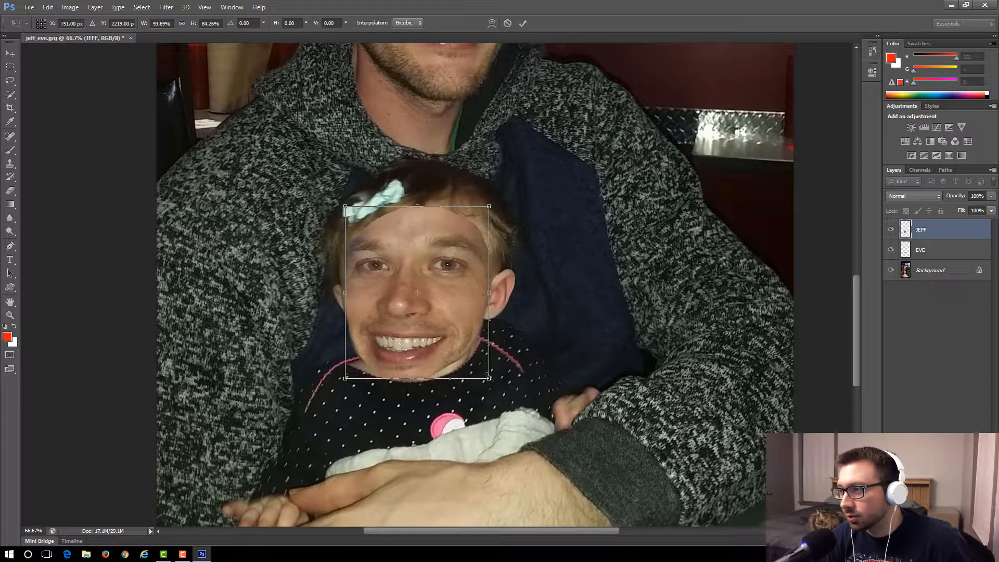
pyautogui.moveTo(487, 373); pyautogui.dragTo(484, 373)
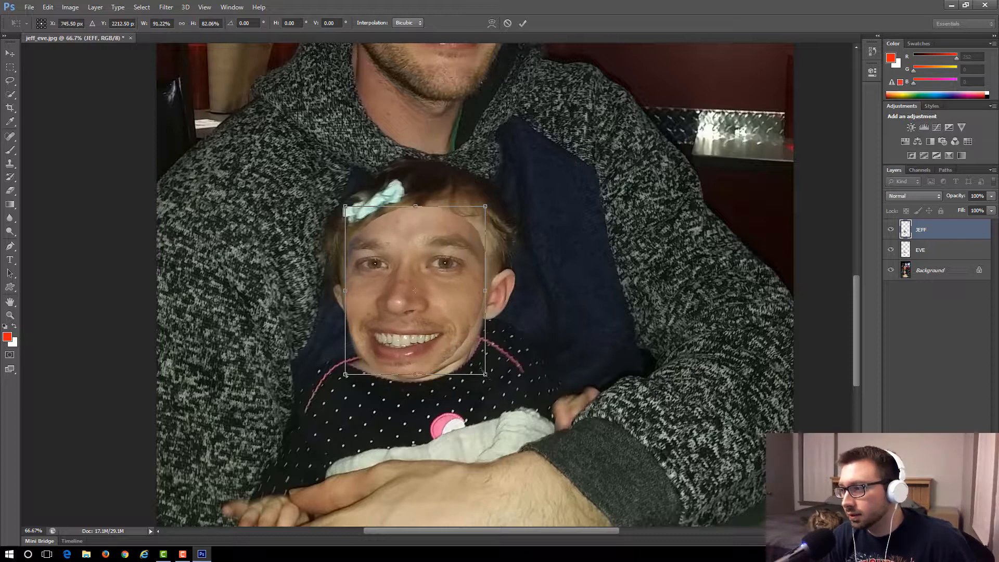
pyautogui.moveTo(480, 369); pyautogui.dragTo(476, 364)
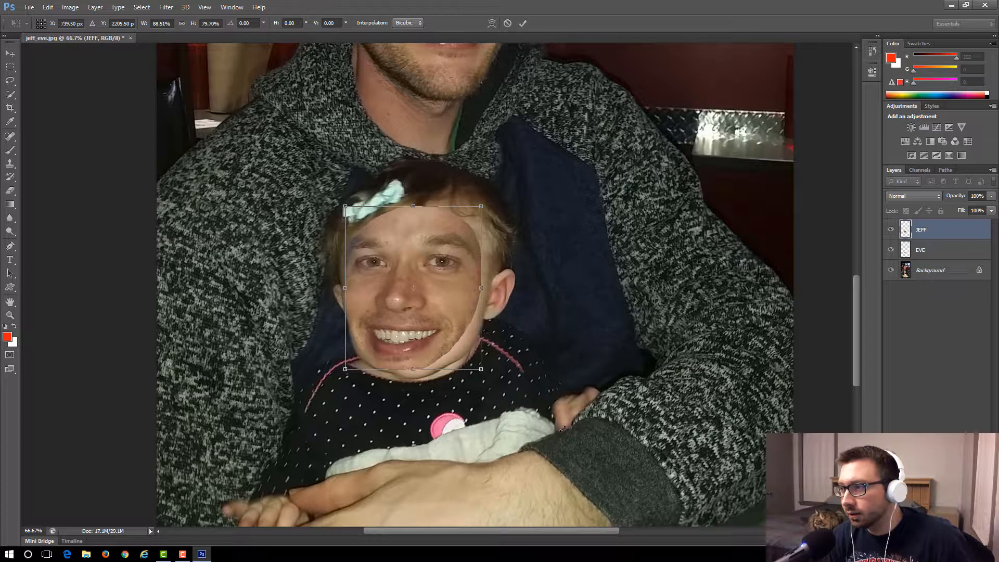
pyautogui.click(522, 24)
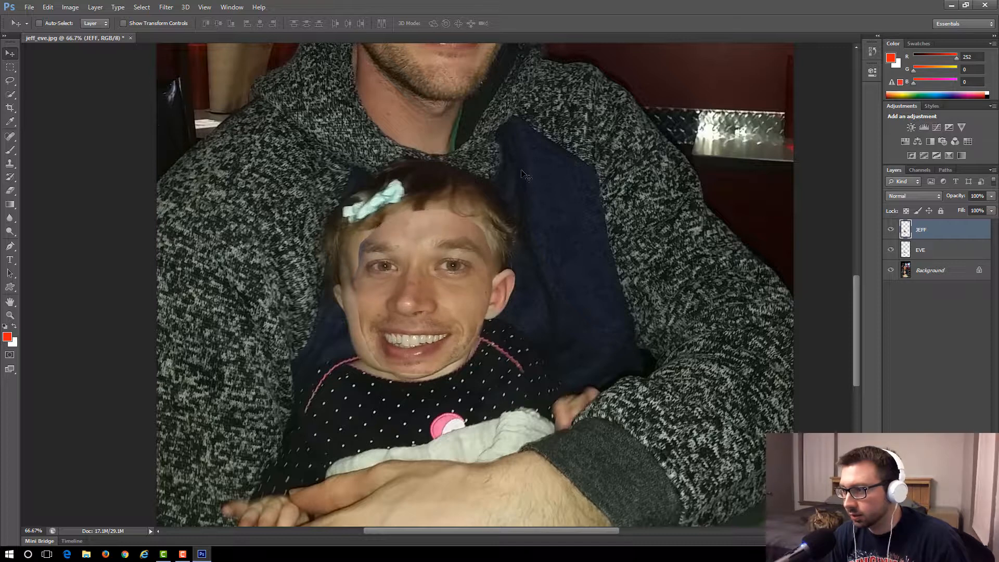
# Scale the man's face again to about 96% width and 95% height, then shift it slightly down on the baby's face.
pyautogui.click(48, 7)
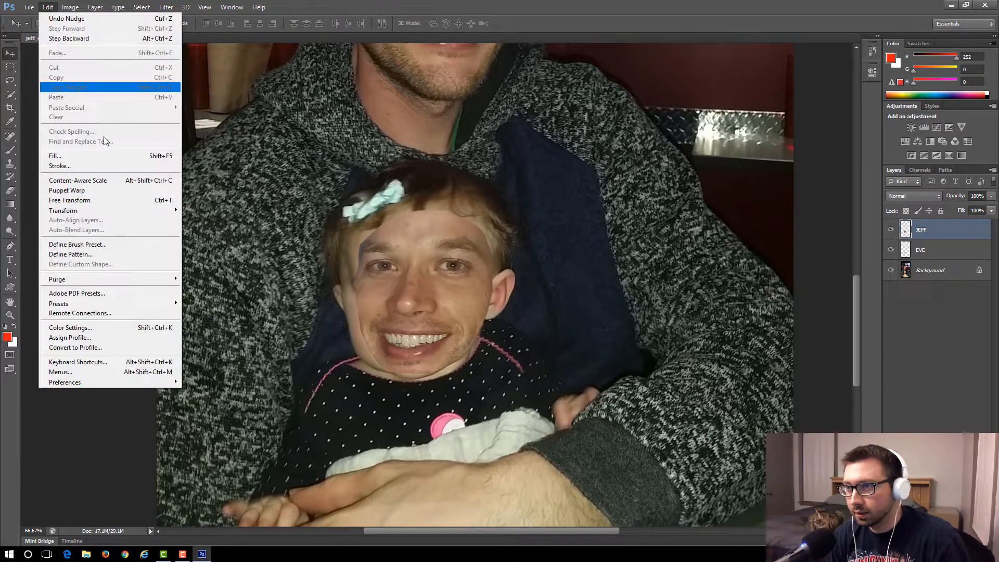
pyautogui.click(116, 201)
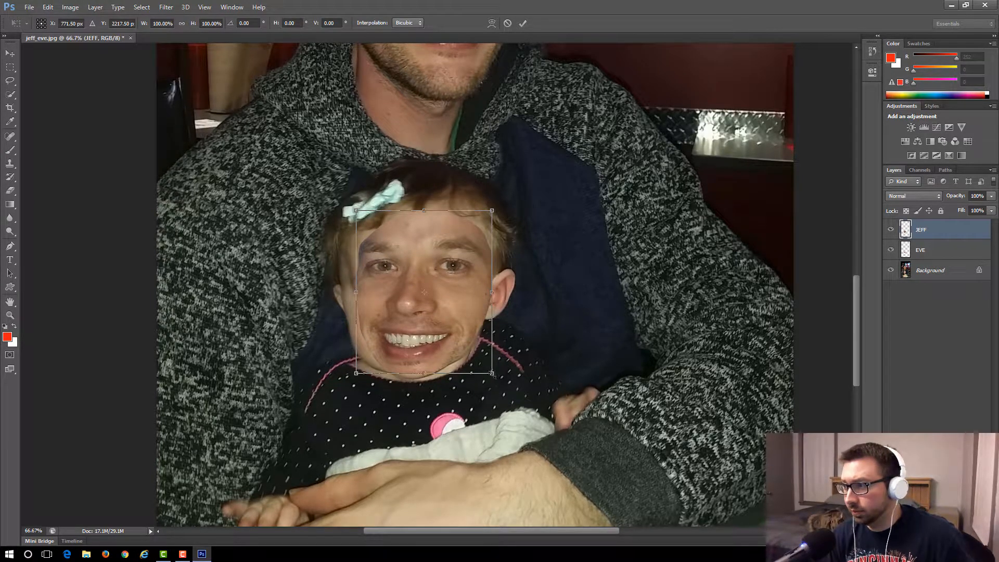
pyautogui.moveTo(488, 368); pyautogui.dragTo(489, 359)
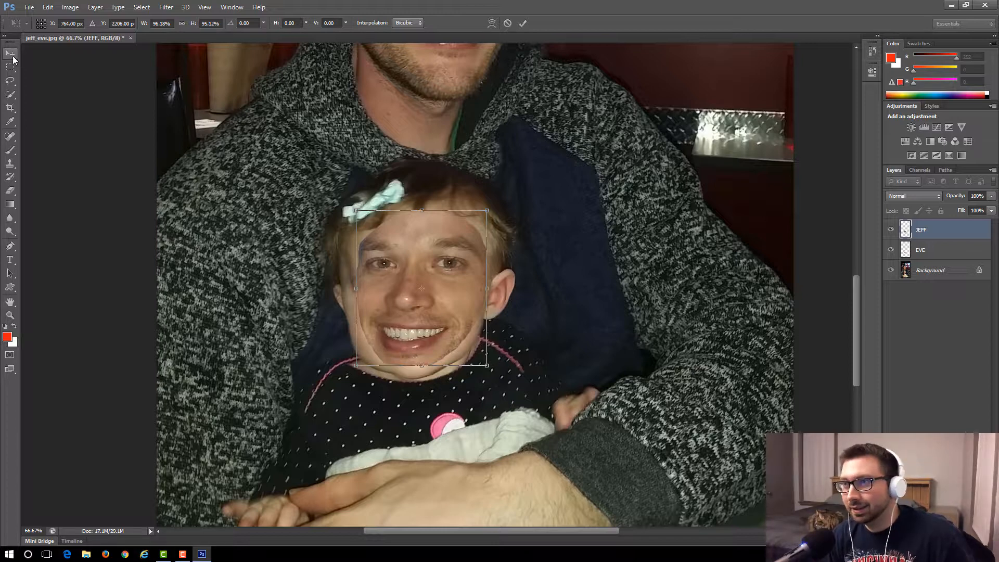
pyautogui.click(520, 27)
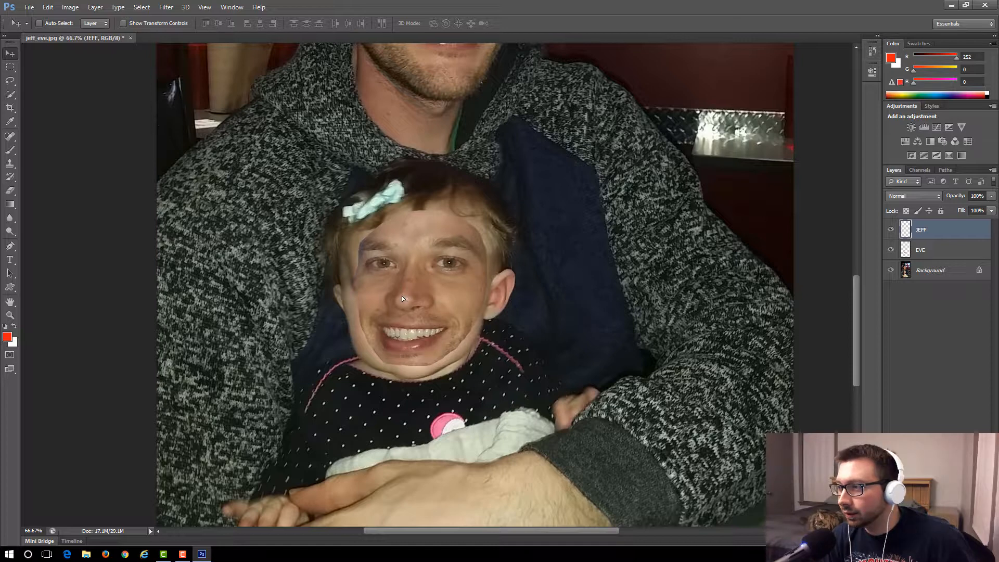
pyautogui.moveTo(401, 289); pyautogui.dragTo(401, 298)
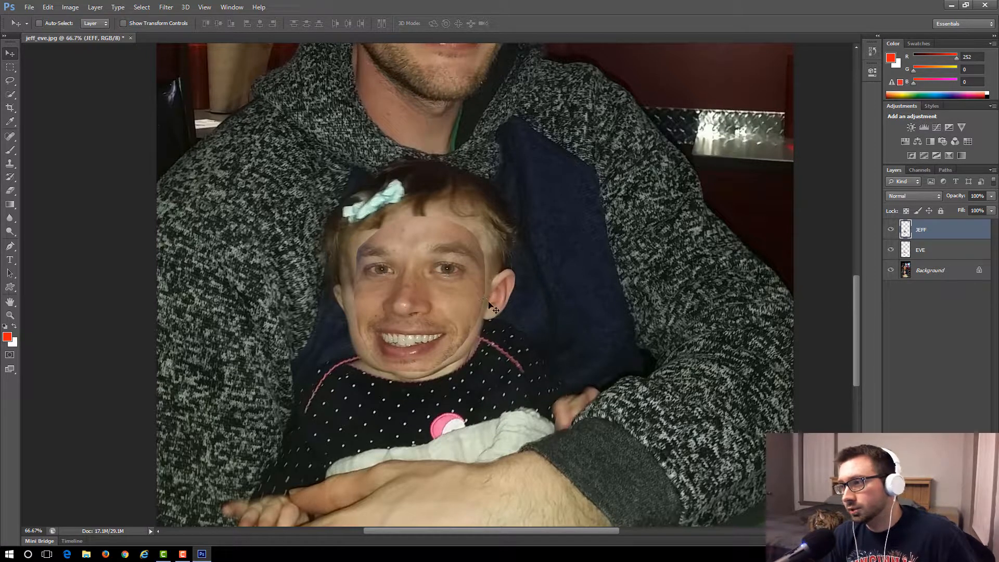
# Soften the edges of the man's face with the Eraser along the cheeks, forehead, temples and chin to blend it into the baby's head.
pyautogui.click(9, 190)
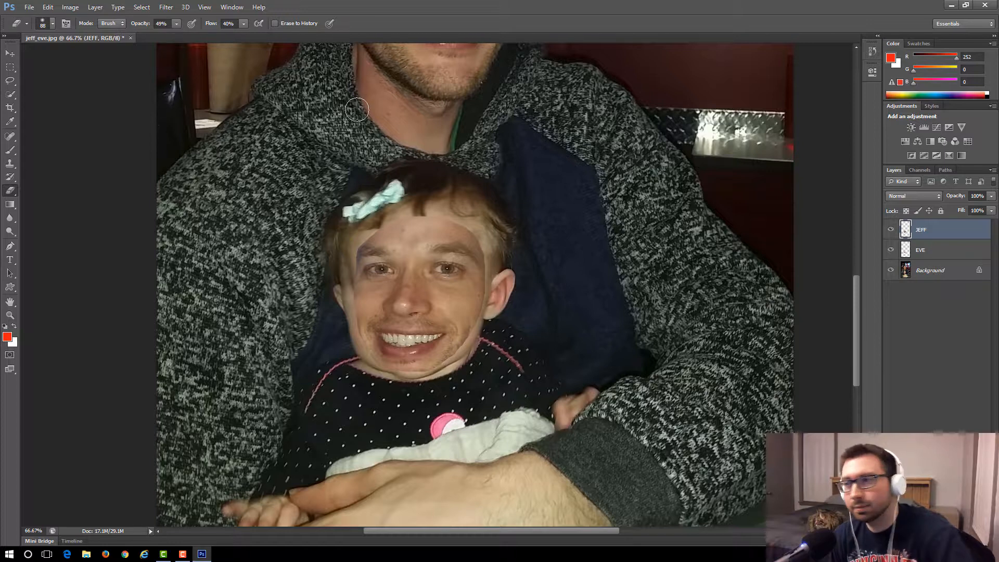
pyautogui.moveTo(450, 362)
pyautogui.mouseDown()
pyautogui.moveTo(487, 287)
pyautogui.moveTo(482, 321)
pyautogui.moveTo(474, 325)
pyautogui.moveTo(488, 272)
pyautogui.moveTo(490, 295)
pyautogui.moveTo(490, 256)
pyautogui.moveTo(490, 271)
pyautogui.moveTo(478, 239)
pyautogui.moveTo(490, 264)
pyautogui.moveTo(486, 236)
pyautogui.moveTo(493, 269)
pyautogui.moveTo(473, 233)
pyautogui.moveTo(492, 254)
pyautogui.moveTo(481, 341)
pyautogui.moveTo(468, 350)
pyautogui.moveTo(487, 323)
pyautogui.moveTo(474, 344)
pyautogui.moveTo(484, 240)
pyautogui.mouseUp()
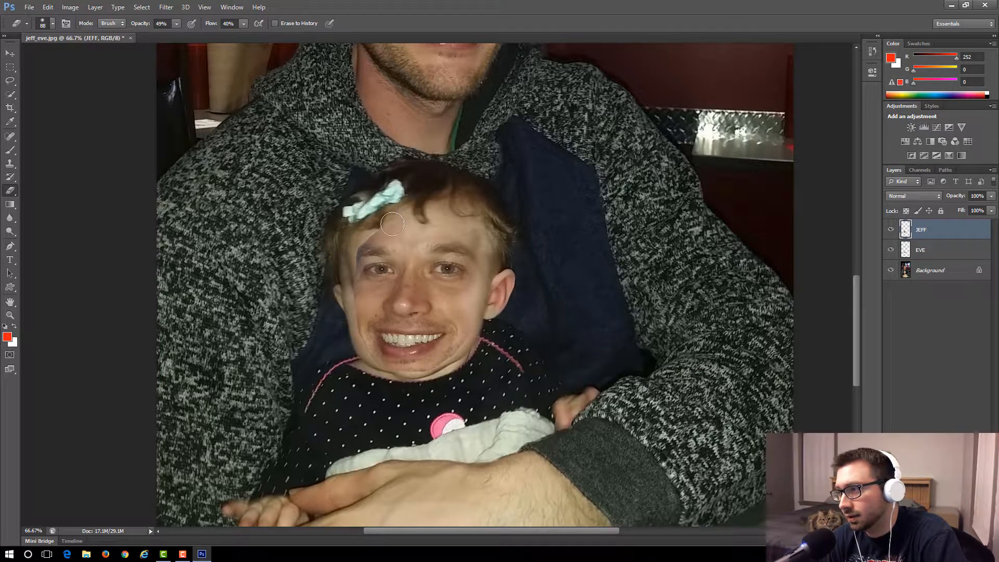
pyautogui.moveTo(400, 227)
pyautogui.mouseDown()
pyautogui.moveTo(347, 243)
pyautogui.moveTo(346, 268)
pyautogui.moveTo(352, 236)
pyautogui.moveTo(346, 278)
pyautogui.moveTo(334, 216)
pyautogui.mouseUp()
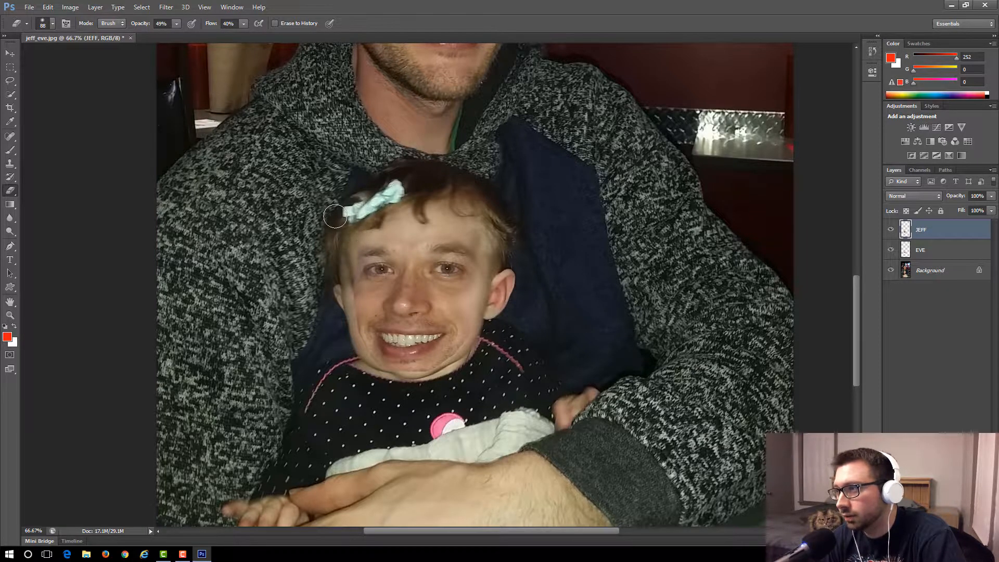
pyautogui.scroll(1, 335, 216)
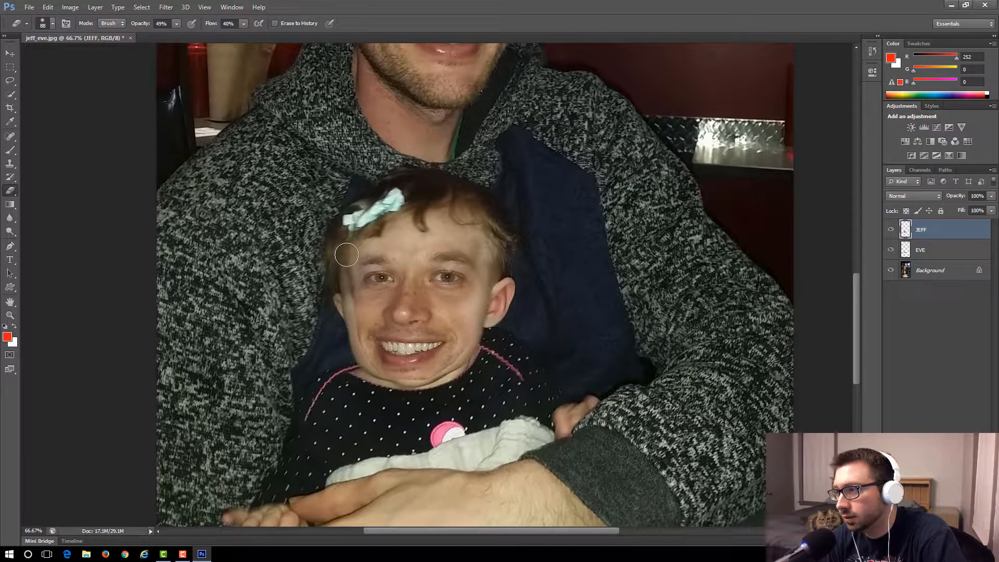
pyautogui.moveTo(347, 254)
pyautogui.mouseDown()
pyautogui.moveTo(352, 347)
pyautogui.moveTo(356, 325)
pyautogui.moveTo(358, 356)
pyautogui.moveTo(372, 377)
pyautogui.moveTo(361, 350)
pyautogui.moveTo(379, 377)
pyautogui.moveTo(420, 382)
pyautogui.moveTo(401, 388)
pyautogui.moveTo(434, 380)
pyautogui.moveTo(405, 387)
pyautogui.mouseUp()
# Erase the remaining hard edge of the man's face along the jaw and cheek below the baby's visible ear.
pyautogui.click(204, 7)
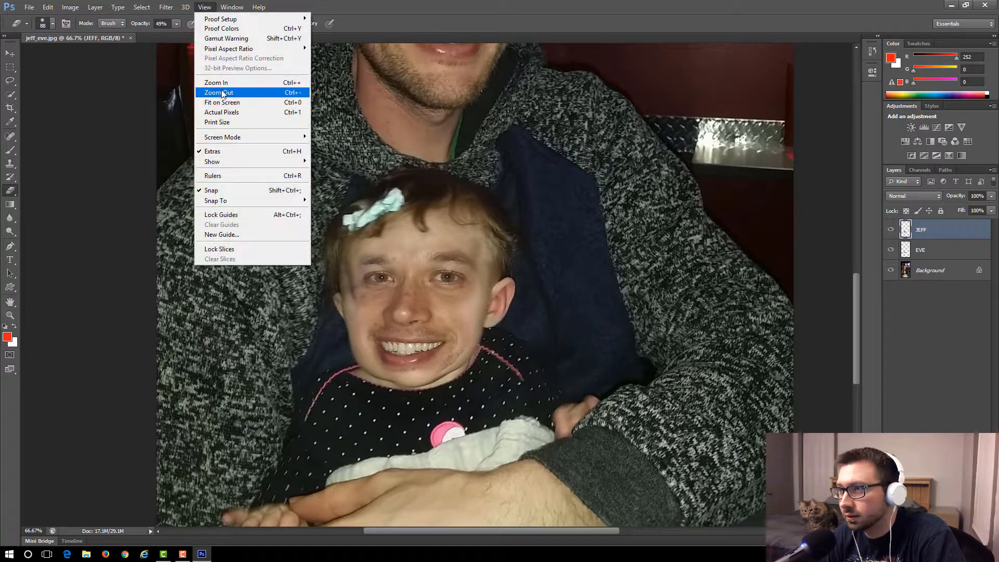
pyautogui.click(220, 91)
pyautogui.scroll(-2, 218, 89)
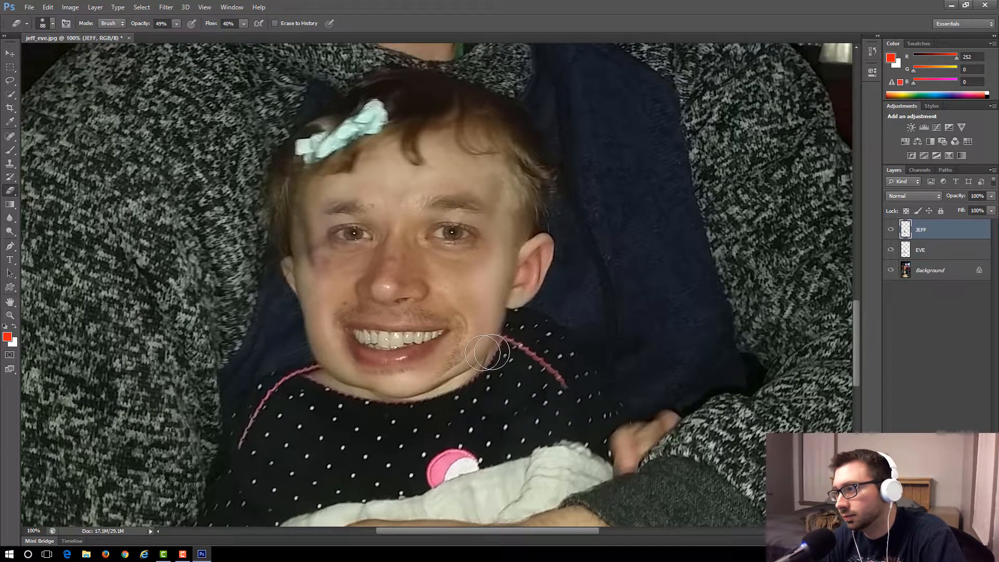
pyautogui.moveTo(477, 356)
pyautogui.mouseDown()
pyautogui.moveTo(450, 387)
pyautogui.moveTo(484, 348)
pyautogui.moveTo(459, 381)
pyautogui.moveTo(483, 365)
pyautogui.moveTo(511, 299)
pyautogui.moveTo(521, 197)
pyautogui.moveTo(513, 174)
pyautogui.moveTo(446, 163)
pyautogui.moveTo(503, 329)
pyautogui.moveTo(471, 284)
pyautogui.mouseUp()
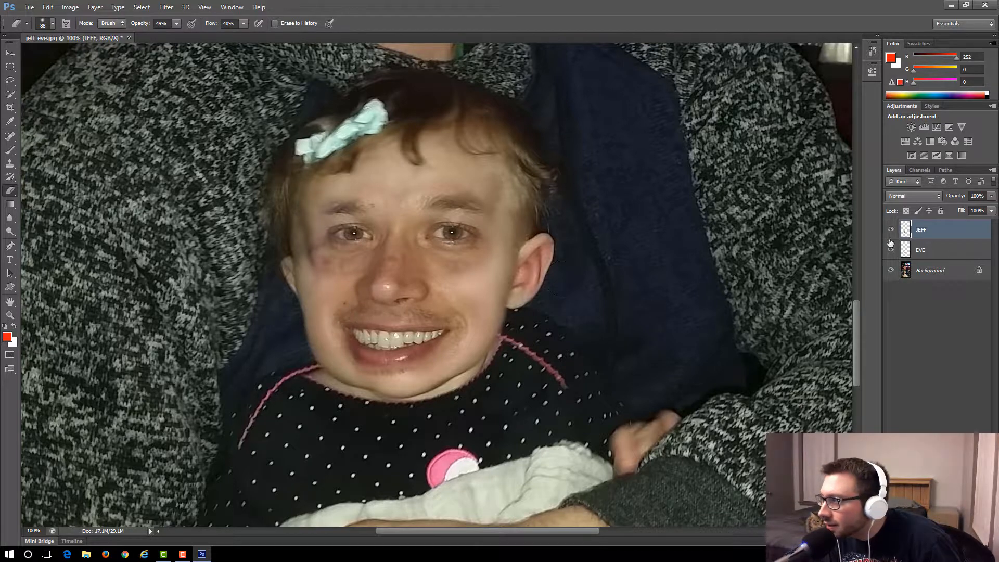
pyautogui.click(928, 253)
pyautogui.click(924, 232)
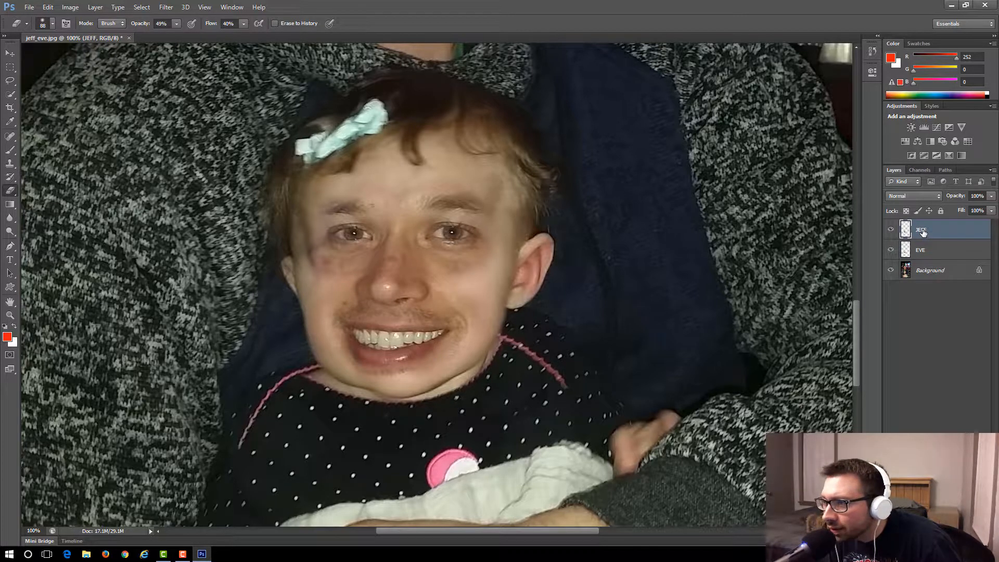
pyautogui.click(10, 53)
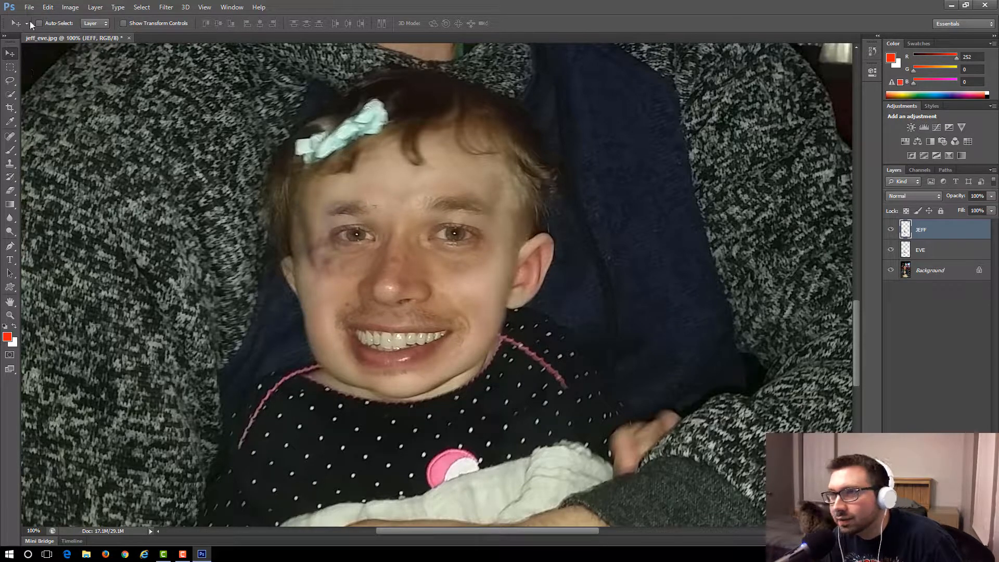
pyautogui.click(48, 7)
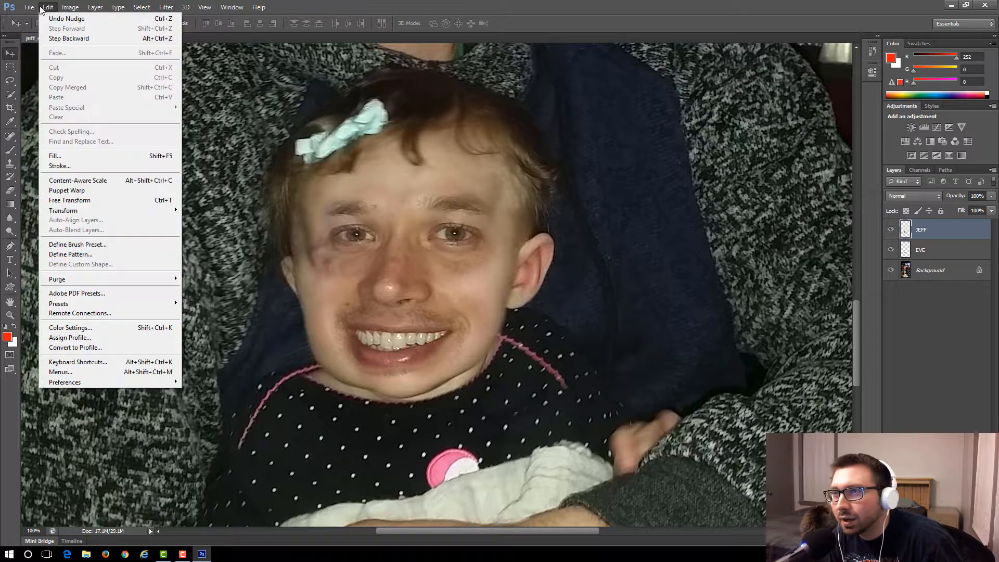
pyautogui.click(351, 5)
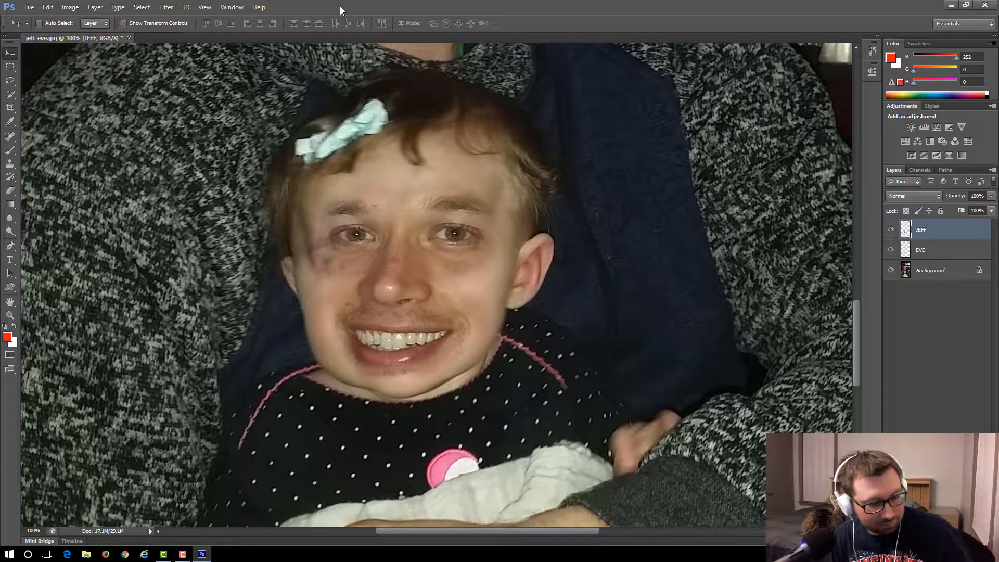
pyautogui.hotkey('ctrl', 'alt', 'z')
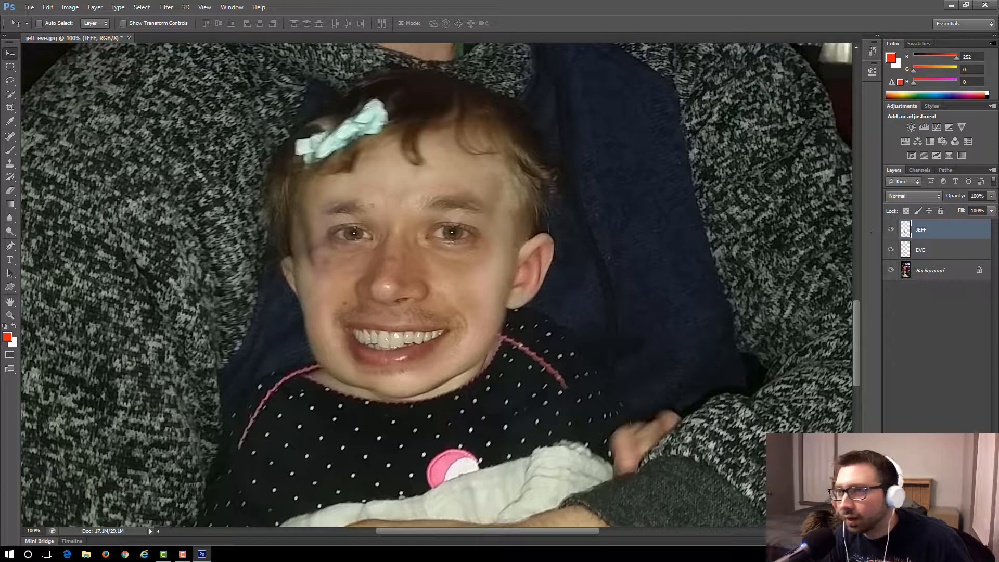
# Soften the edge of the man's face with the Eraser along the jaw and neckline beneath the baby's visible ear.
pyautogui.click(10, 191)
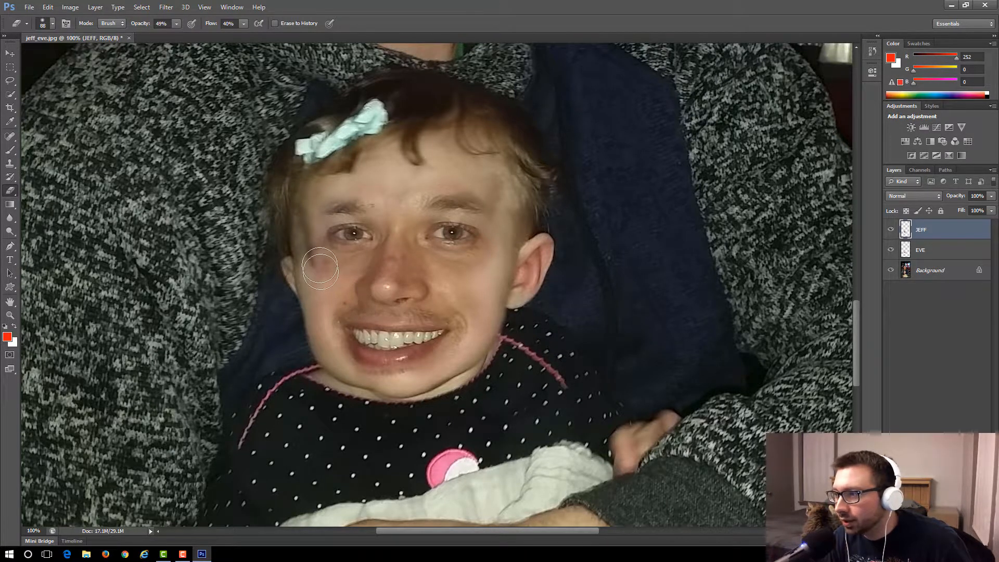
pyautogui.moveTo(523, 325)
pyautogui.mouseDown()
pyautogui.moveTo(486, 325)
pyautogui.moveTo(497, 343)
pyautogui.moveTo(486, 350)
pyautogui.mouseUp()
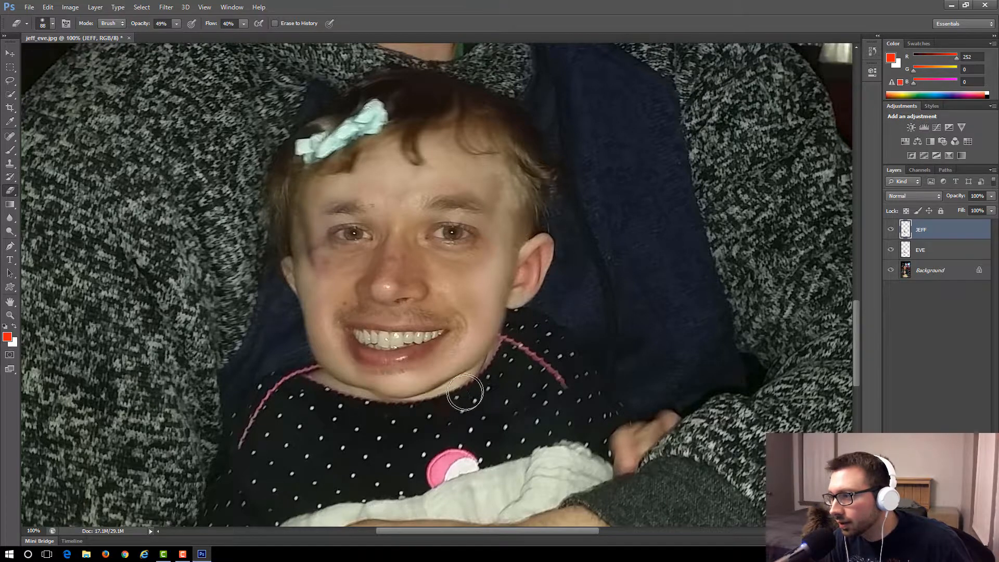
pyautogui.moveTo(493, 355); pyautogui.dragTo(486, 347)
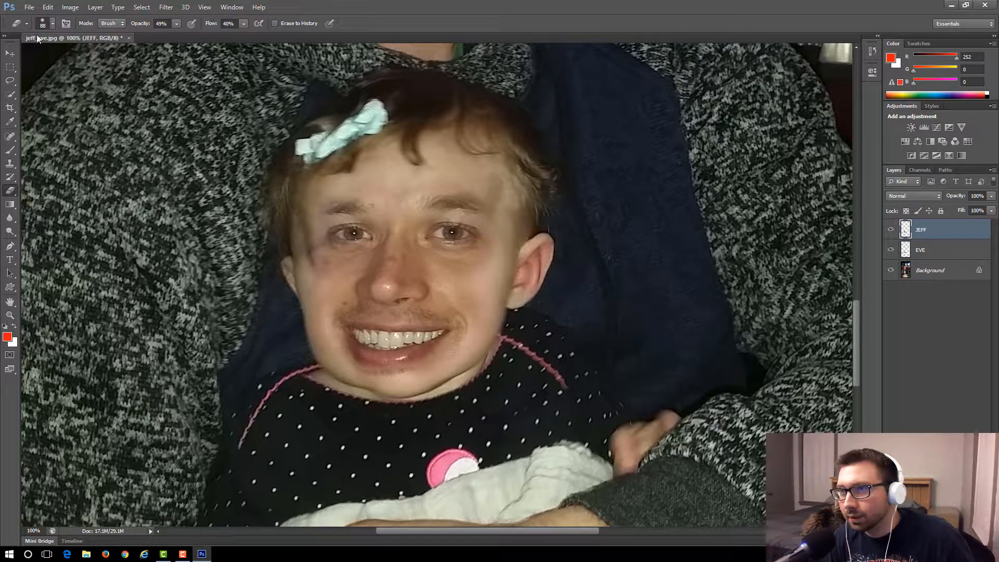
# Apply a Brightness/Contrast adjustment to the man's face layer with brightness 23 and contrast 16.
pyautogui.click(10, 53)
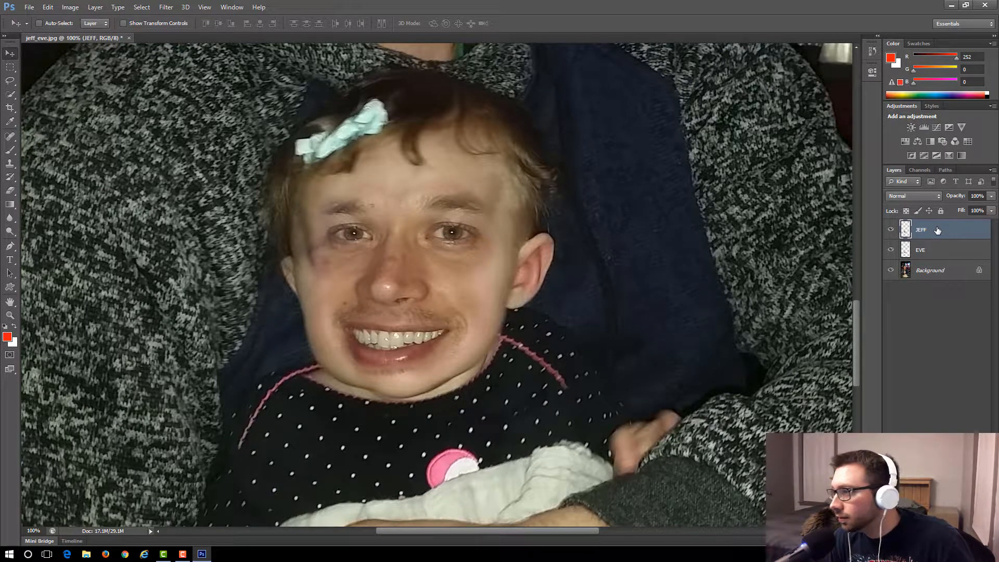
pyautogui.click(70, 7)
pyautogui.moveTo(130, 33)
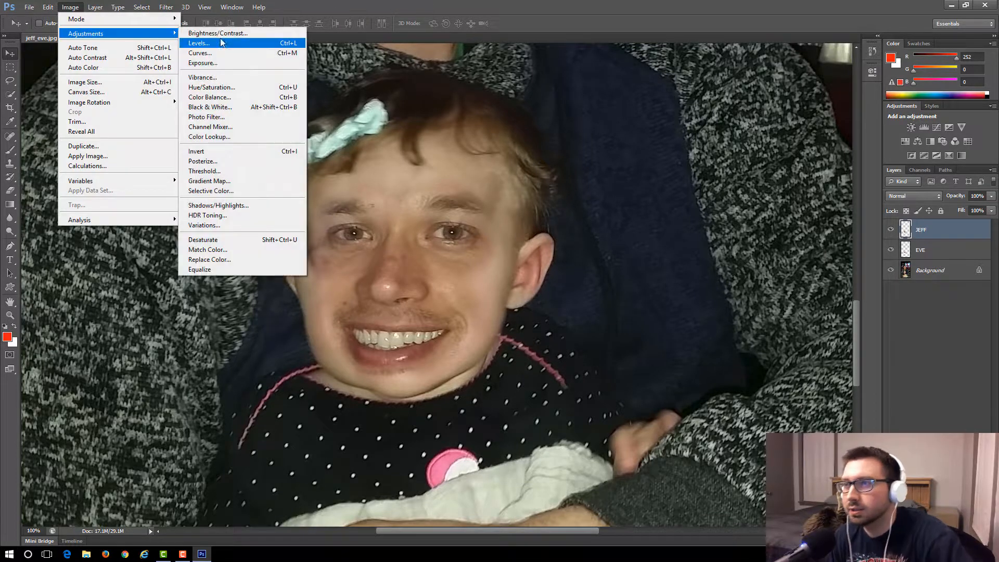
pyautogui.click(266, 35)
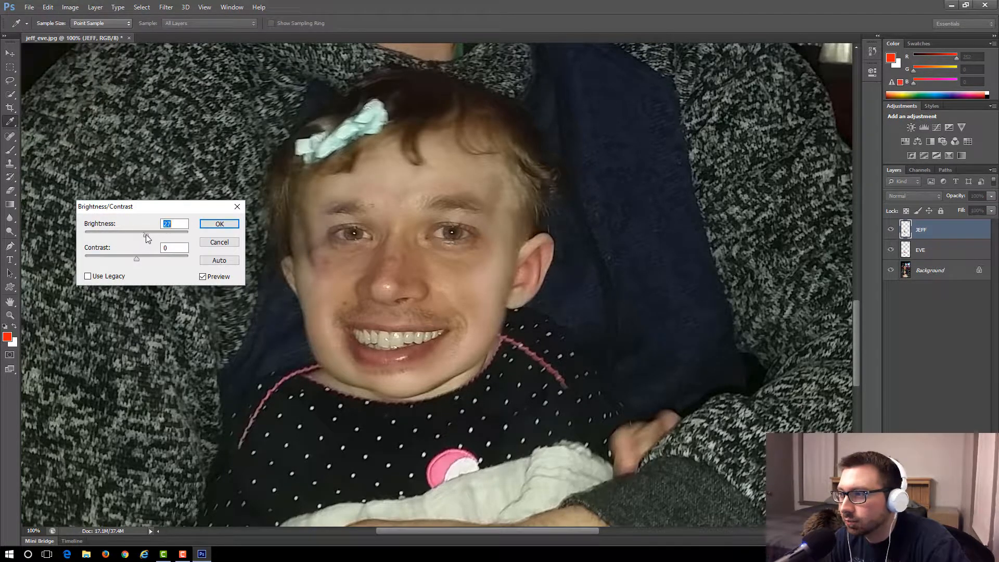
pyautogui.moveTo(147, 234); pyautogui.dragTo(149, 234)
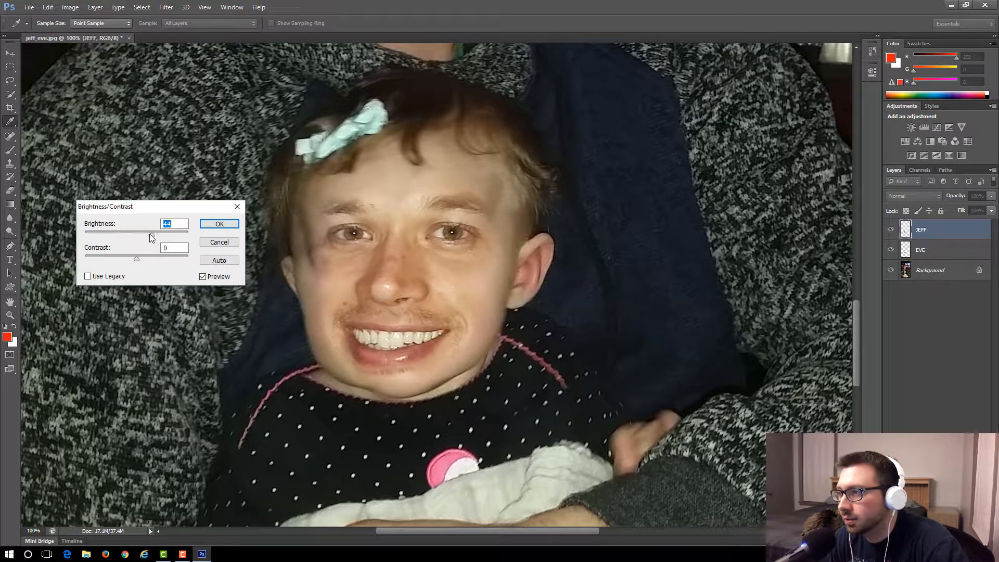
pyautogui.moveTo(138, 257); pyautogui.dragTo(139, 257)
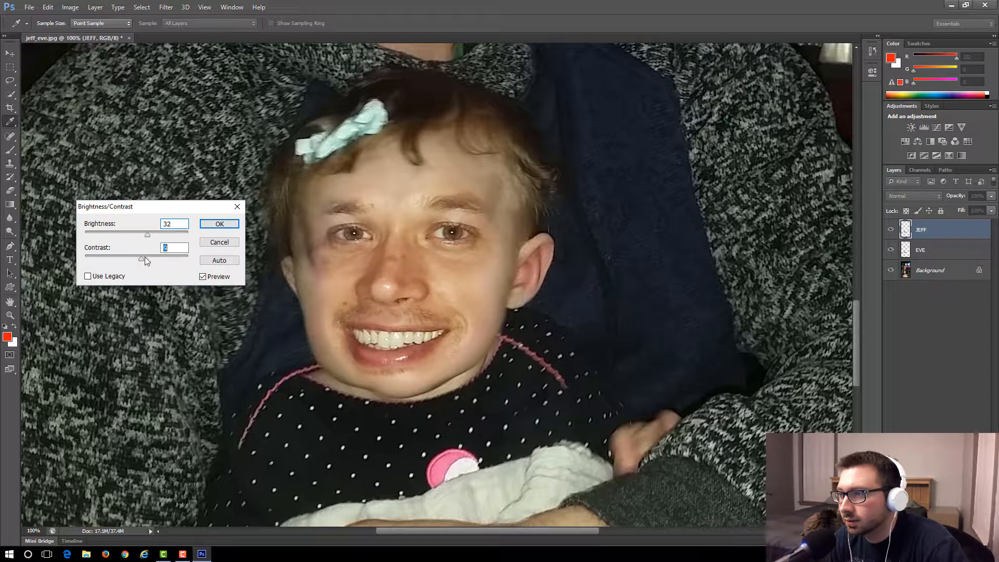
pyautogui.click(144, 236)
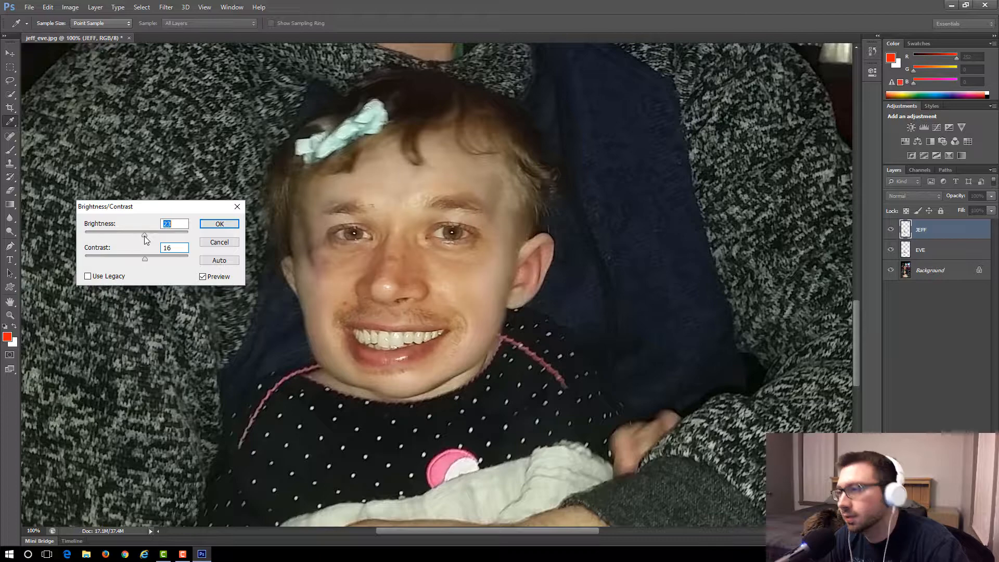
pyautogui.click(236, 223)
pyautogui.press('v')
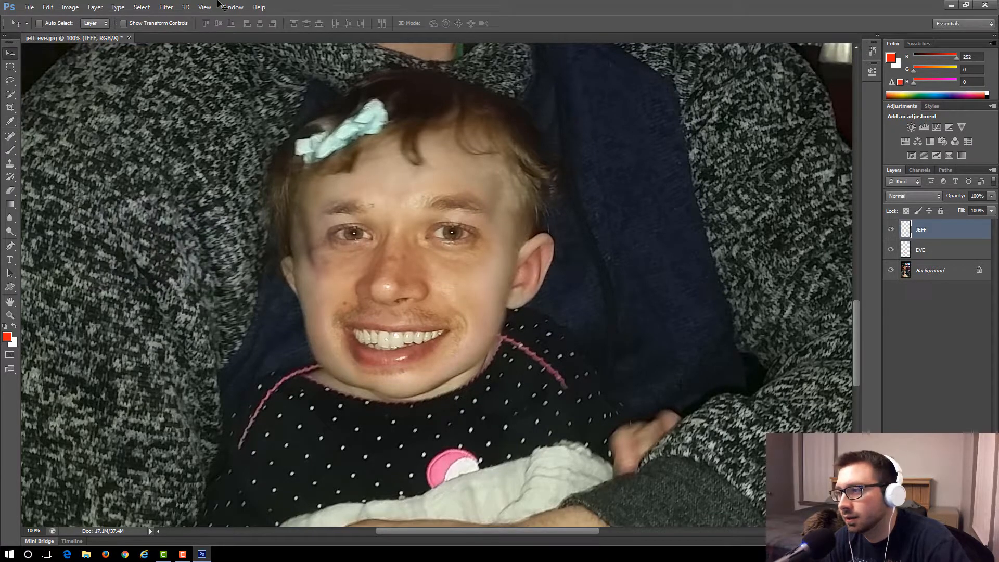
# Select the baby's face layer and move the copied face up onto the man's face.
pyautogui.click(205, 7)
pyautogui.click(234, 102)
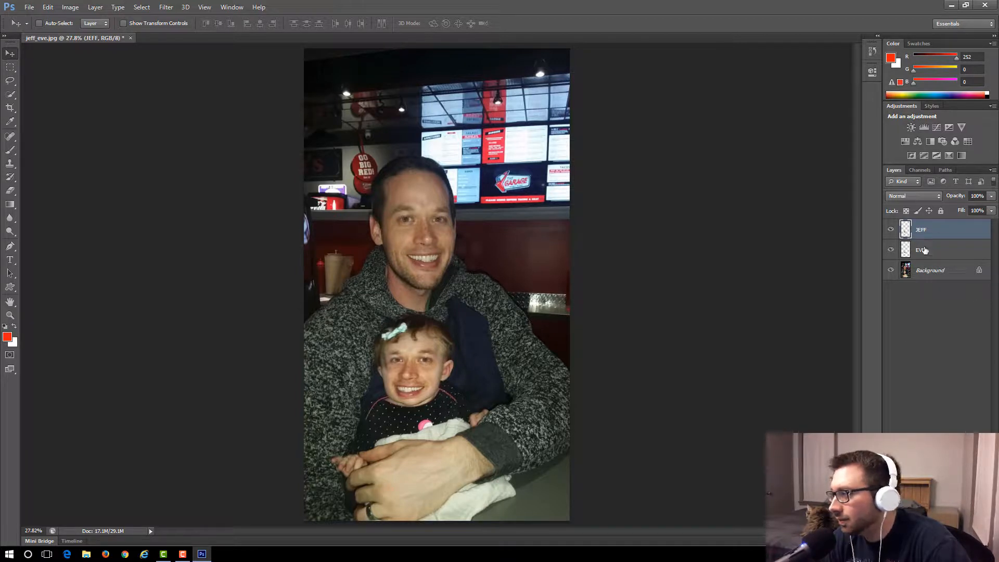
pyautogui.click(907, 253)
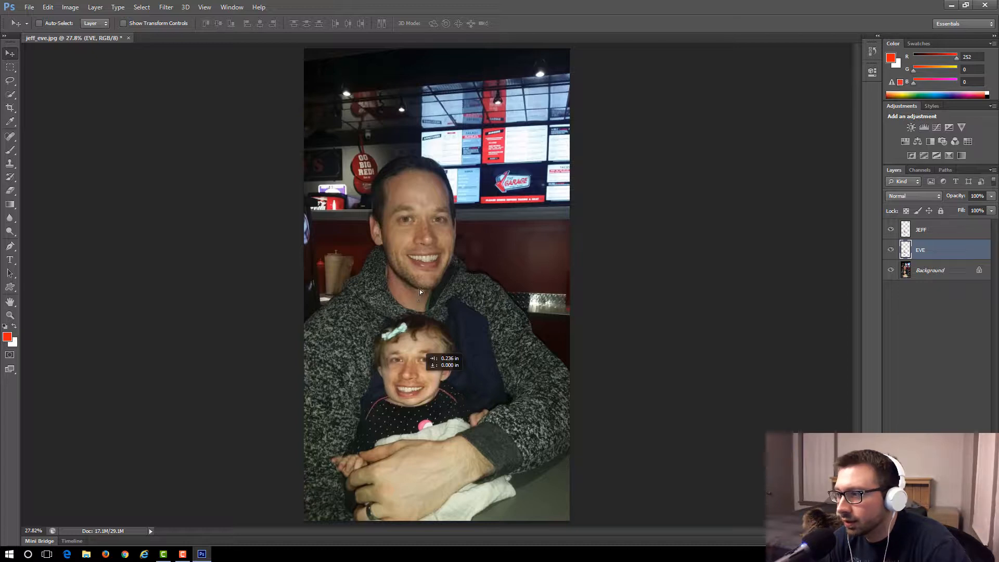
pyautogui.moveTo(420, 289); pyautogui.dragTo(430, 244)
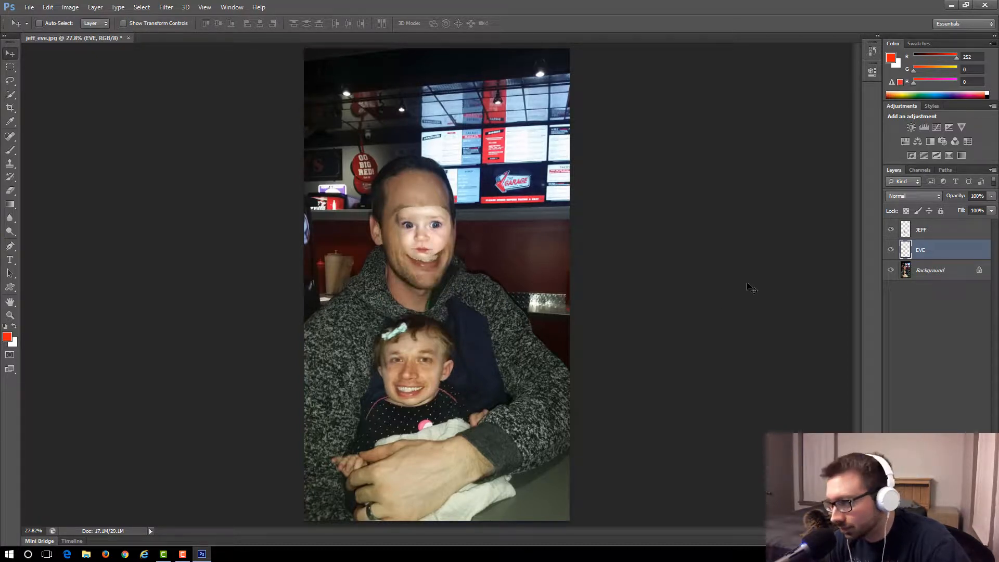
# Shift the baby's face slightly down on the man's head, over his nose and mouth.
pyautogui.click(205, 7)
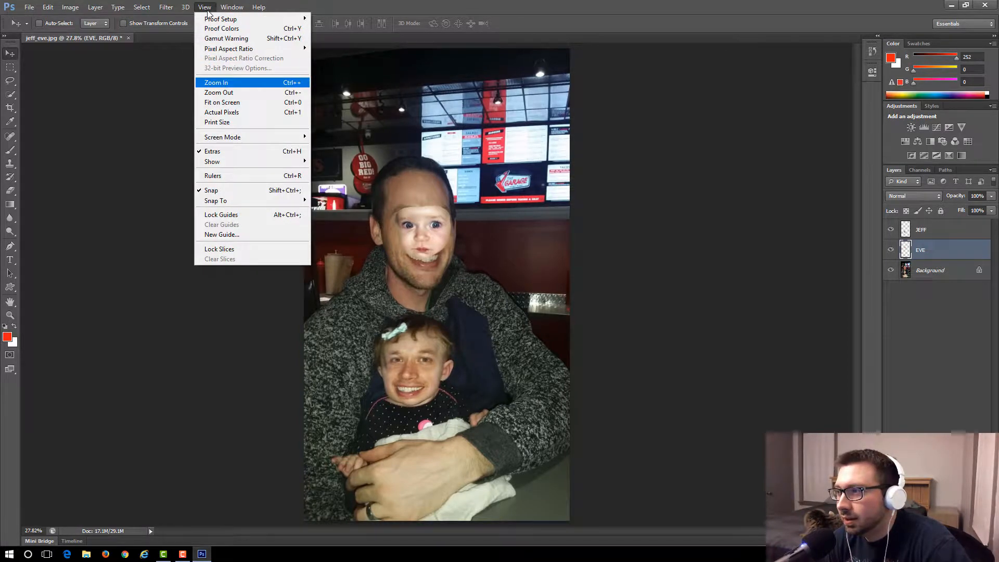
pyautogui.click(224, 78)
pyautogui.click(204, 7)
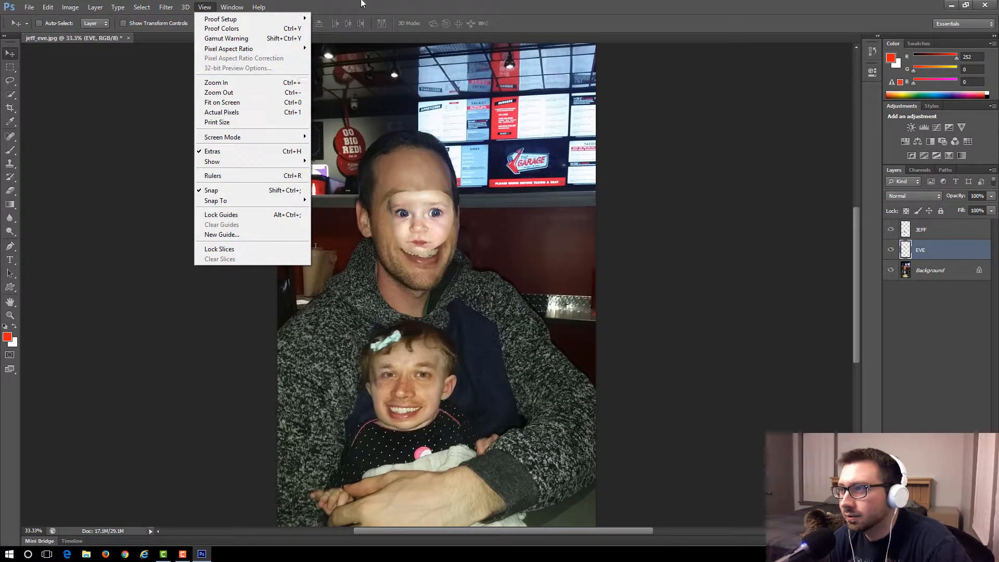
pyautogui.click(479, 4)
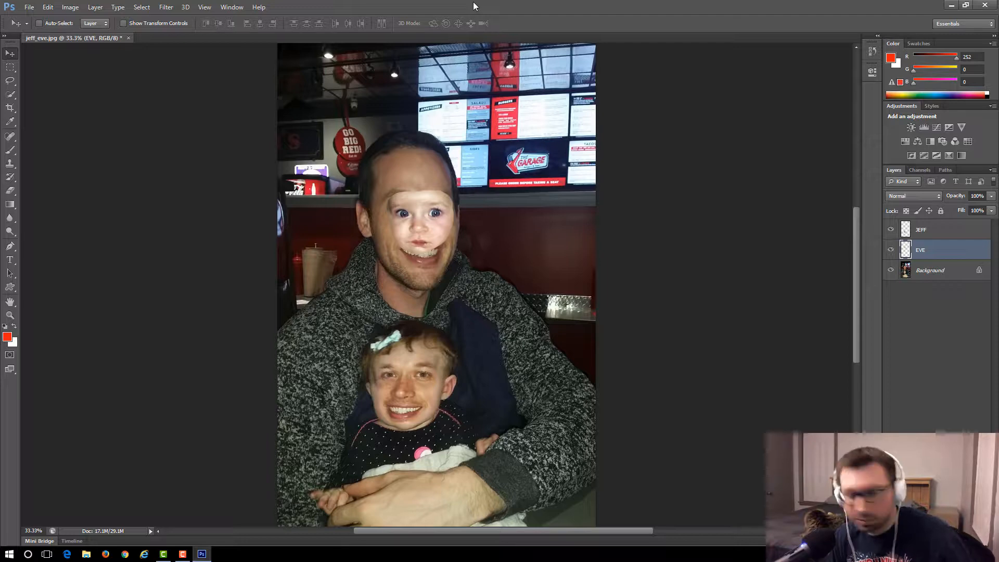
pyautogui.hotkey('ctrl', '+')
pyautogui.hotkey('ctrl', '+')
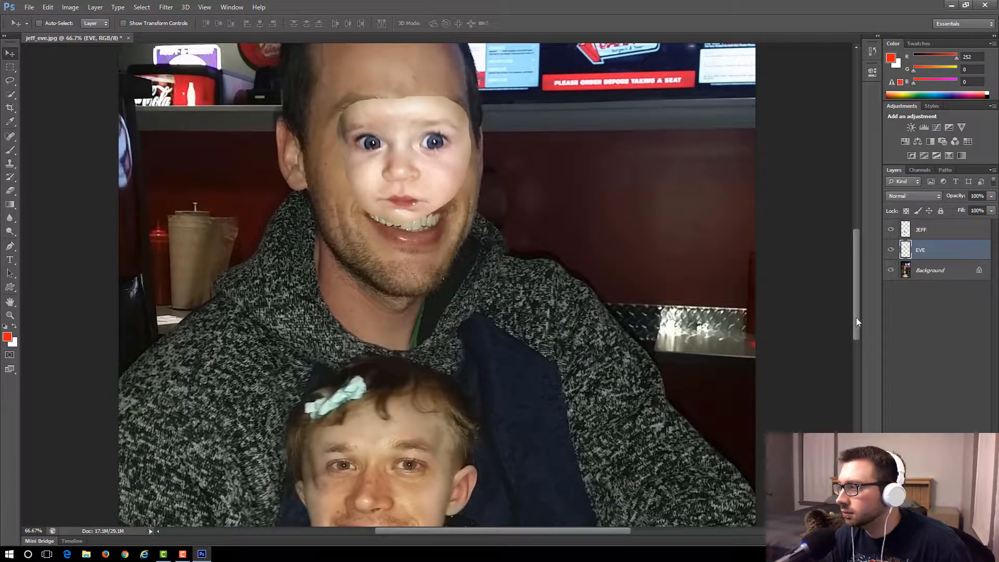
pyautogui.moveTo(857, 321); pyautogui.dragTo(853, 283)
pyautogui.hotkey('ctrl', '+')
pyautogui.hotkey('ctrl', '+')
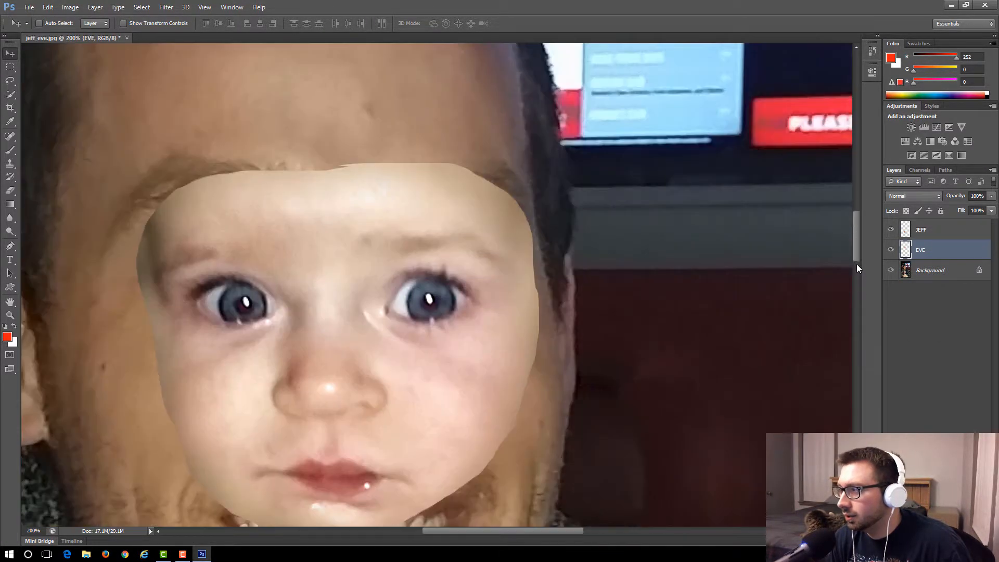
pyautogui.hotkey('ctrl', '-')
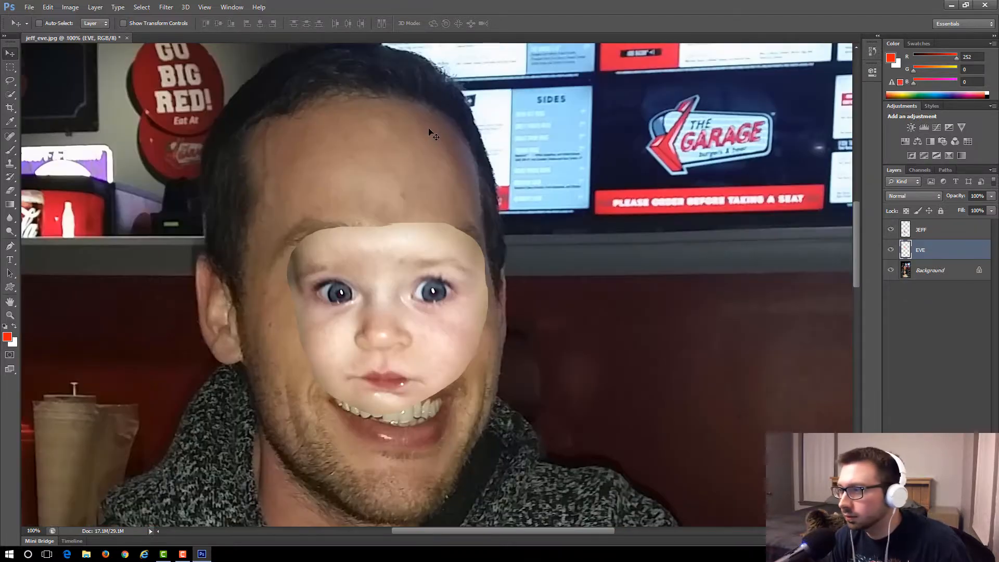
pyautogui.hotkey('ctrl', '-')
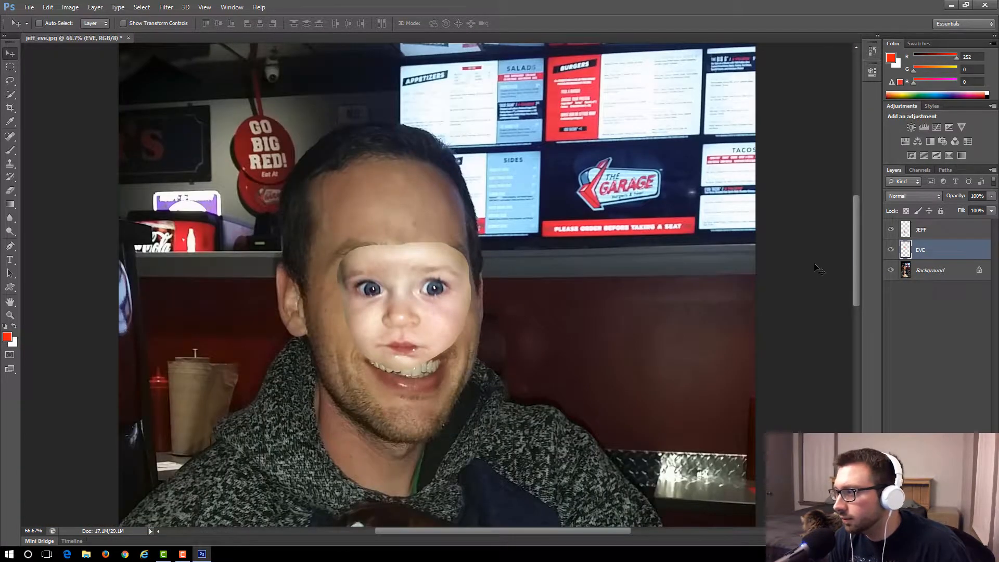
pyautogui.moveTo(857, 264); pyautogui.dragTo(848, 285)
pyautogui.moveTo(425, 215); pyautogui.dragTo(361, 179)
# Free-transform the baby's face to about 133% width and 160% height, positioning it over the man's face.
pyautogui.click(47, 7)
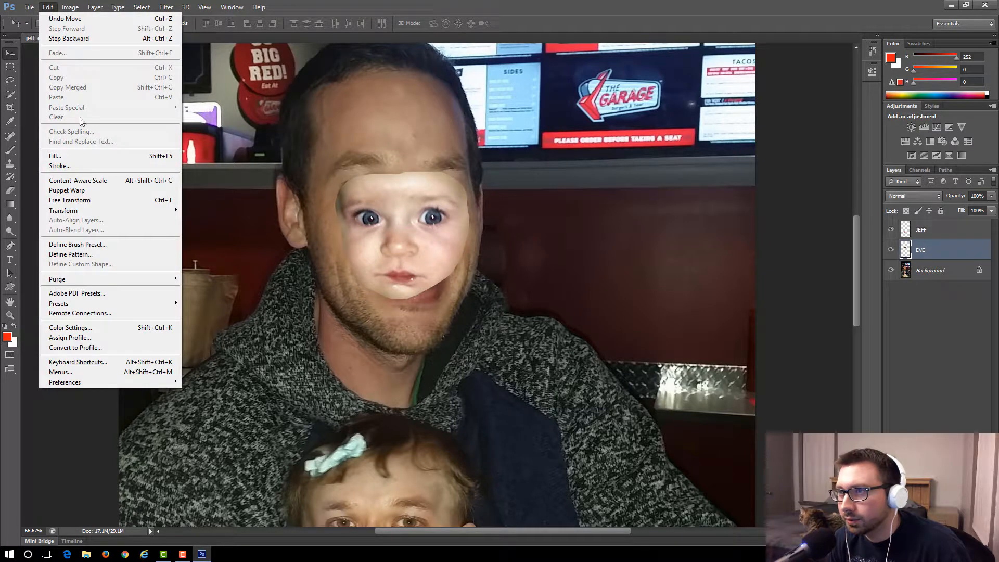
pyautogui.click(70, 200)
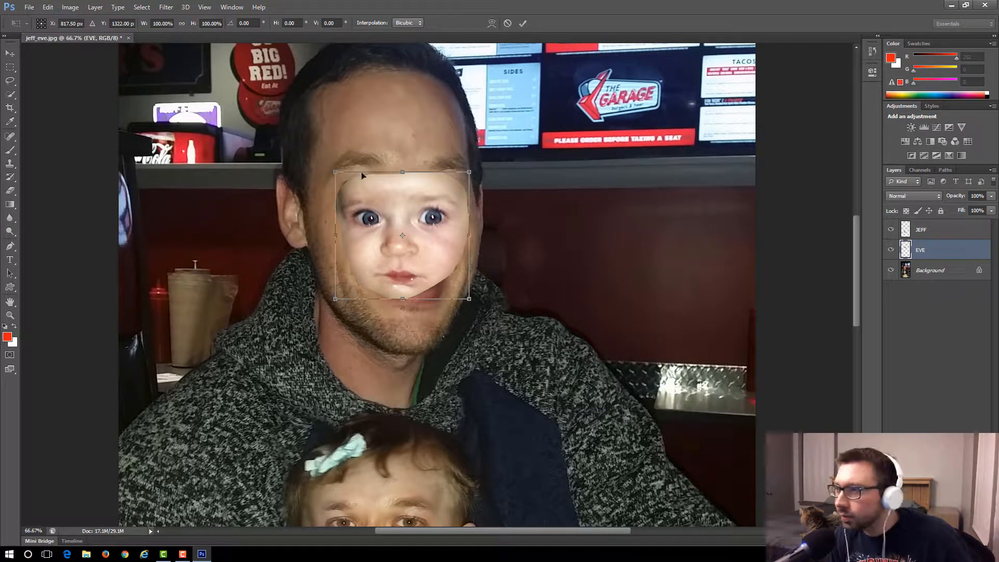
pyautogui.moveTo(335, 172); pyautogui.dragTo(296, 112)
pyautogui.moveTo(454, 237); pyautogui.dragTo(467, 257)
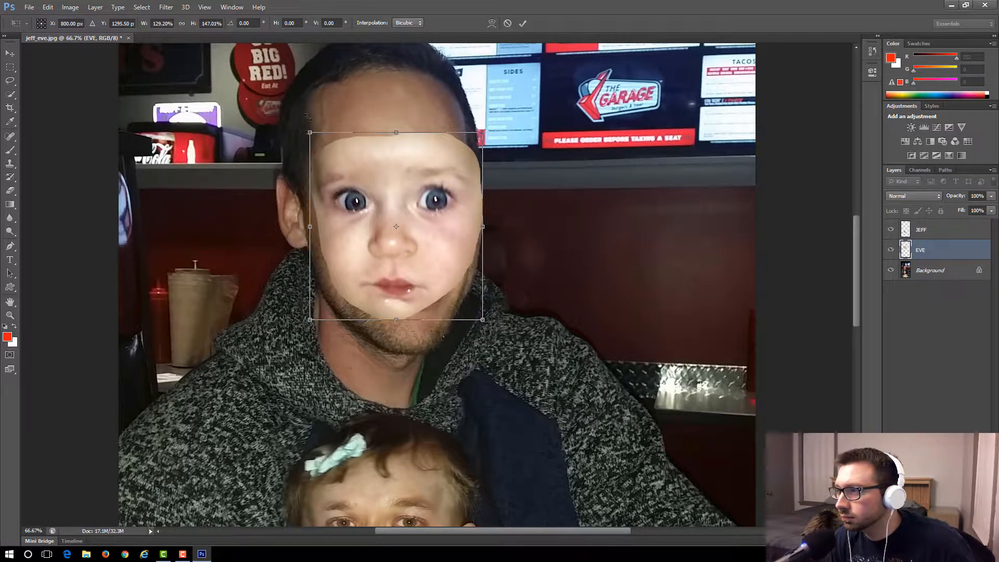
pyautogui.moveTo(308, 111); pyautogui.dragTo(293, 112)
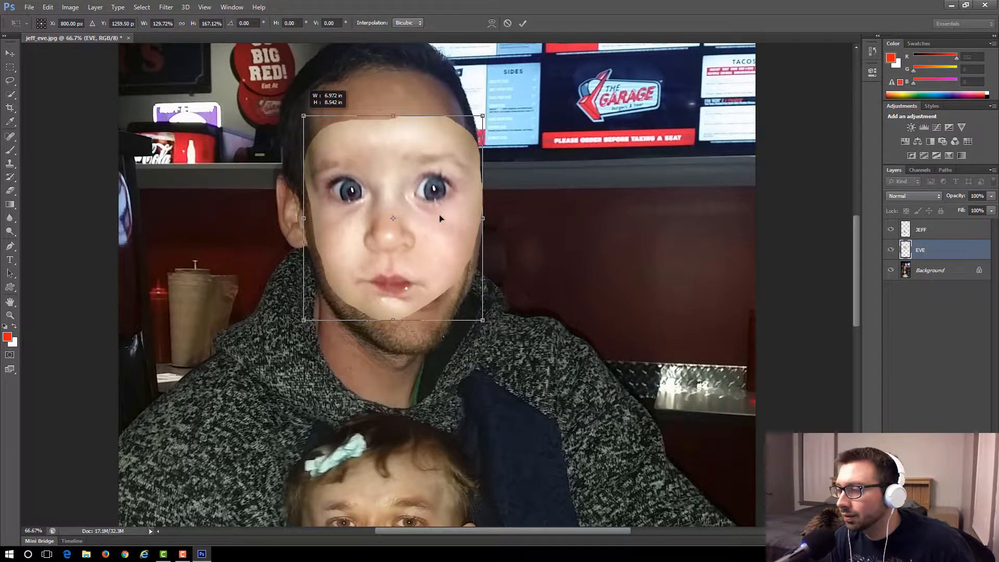
pyautogui.moveTo(446, 237); pyautogui.dragTo(461, 239)
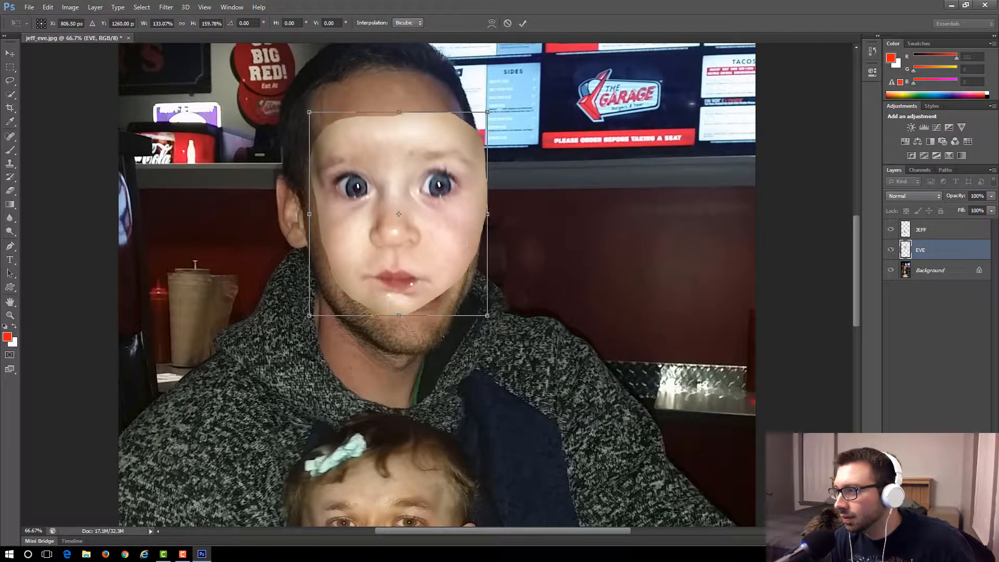
# Rotate the baby's face to about -2.84°, nudge it slightly right and down, and apply the transform.
pyautogui.moveTo(502, 339); pyautogui.dragTo(505, 336)
pyautogui.moveTo(446, 218); pyautogui.dragTo(455, 223)
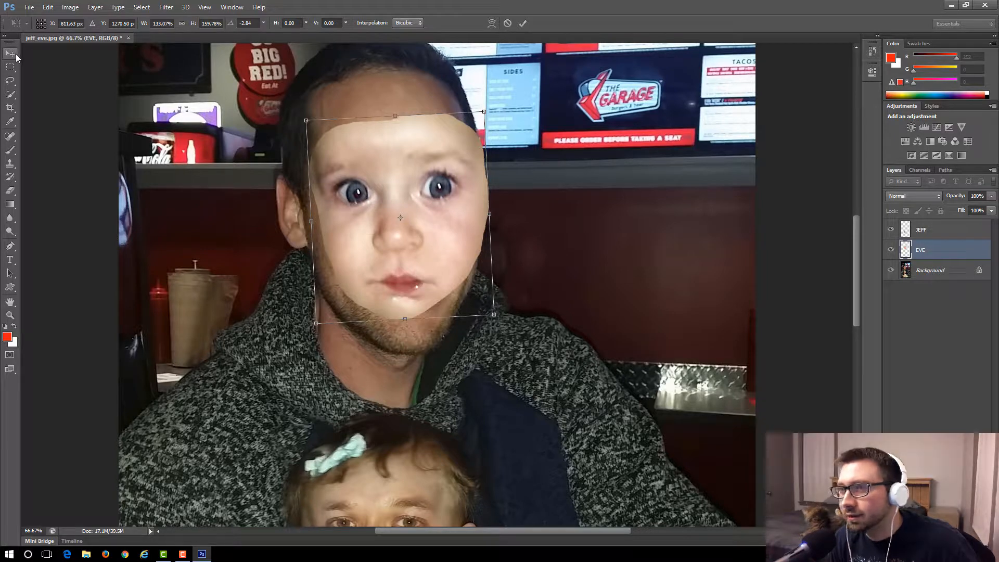
pyautogui.press('Right')
pyautogui.press('Right')
pyautogui.press('Right')
pyautogui.press('Right')
pyautogui.press('Right')
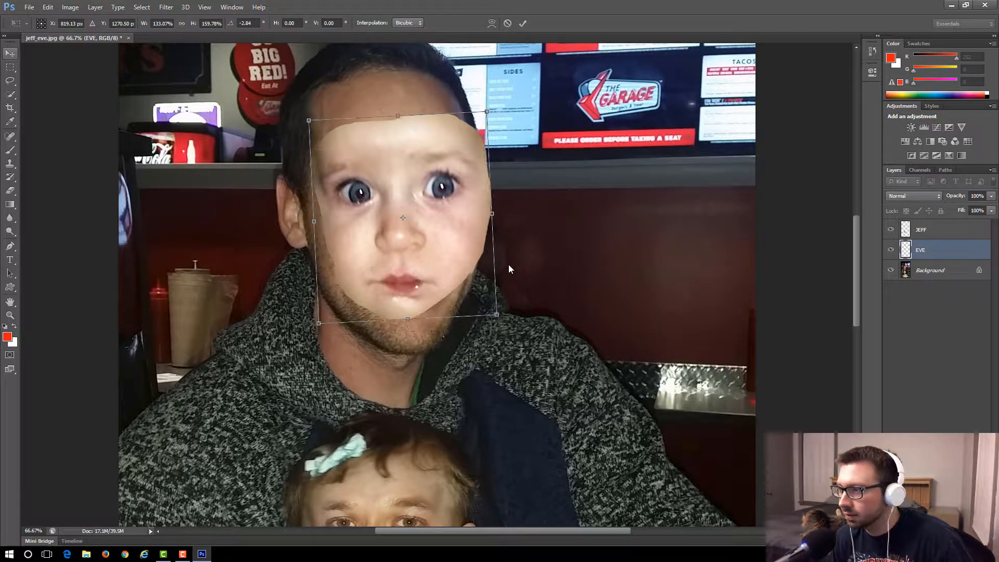
pyautogui.press('Right')
pyautogui.press('Down')
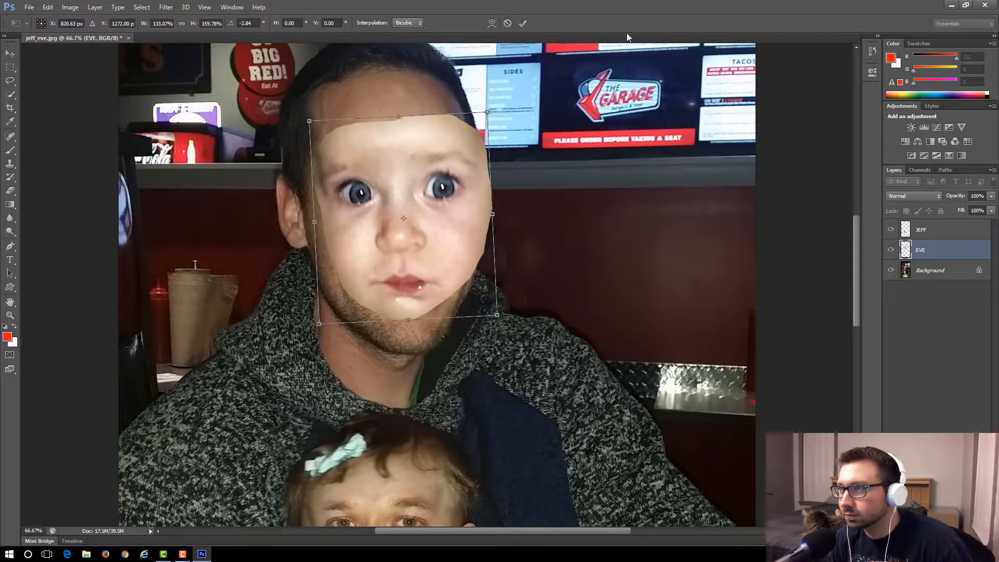
pyautogui.click(522, 23)
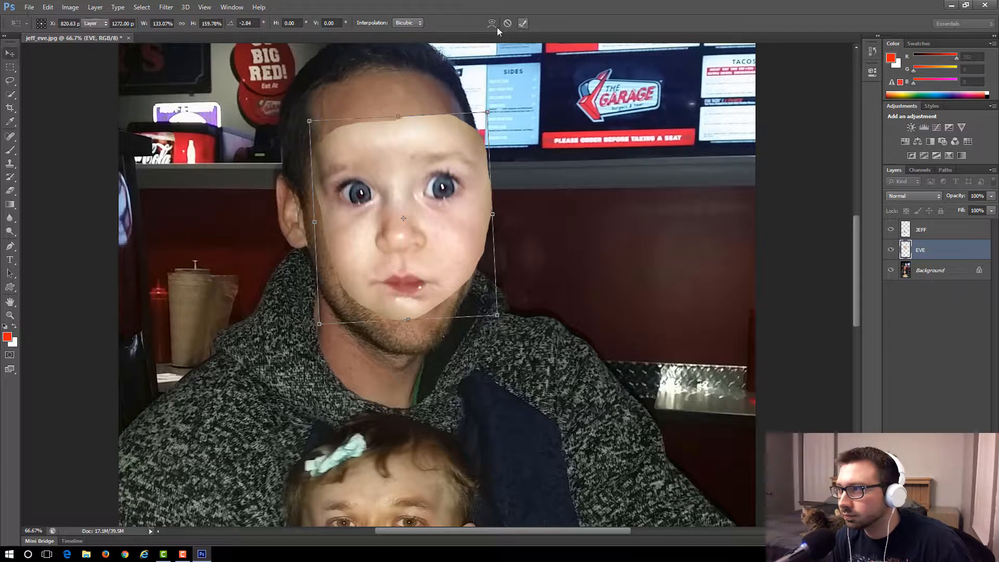
# Erase the hard edges of the baby's face around the jaw, cheeks and forehead with a soft 88 px eraser at 49% opacity.
pyautogui.click(10, 191)
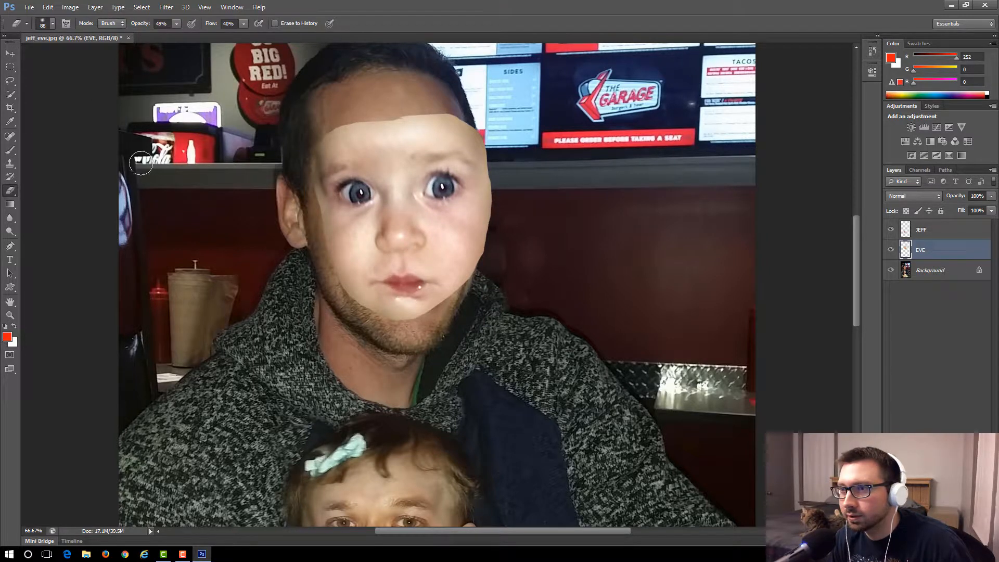
pyautogui.click(52, 23)
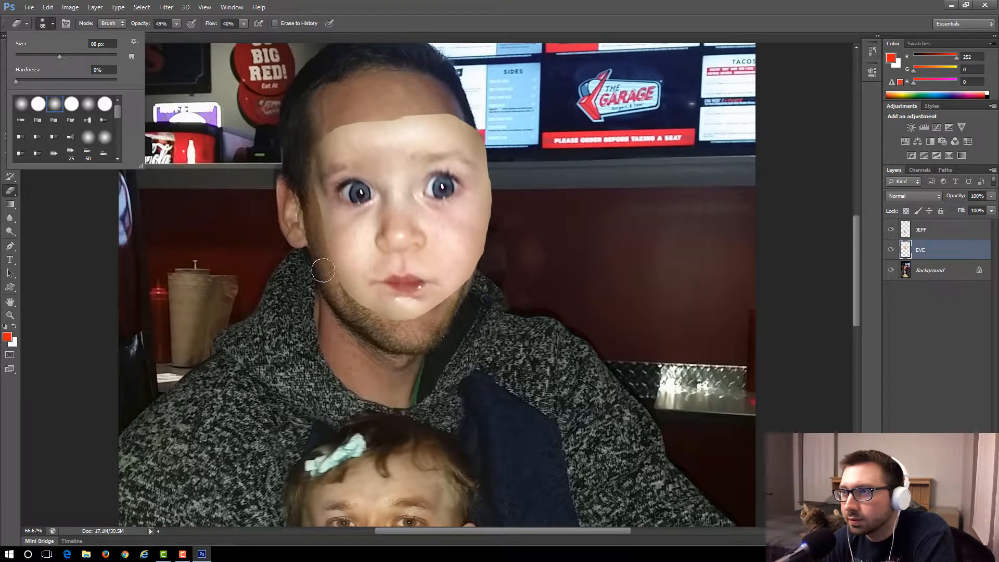
pyautogui.moveTo(332, 275)
pyautogui.mouseDown()
pyautogui.moveTo(354, 307)
pyautogui.moveTo(349, 295)
pyautogui.mouseUp()
pyautogui.moveTo(332, 257)
pyautogui.mouseDown()
pyautogui.moveTo(305, 162)
pyautogui.moveTo(322, 137)
pyautogui.moveTo(312, 177)
pyautogui.moveTo(310, 160)
pyautogui.moveTo(352, 121)
pyautogui.moveTo(325, 137)
pyautogui.moveTo(334, 129)
pyautogui.moveTo(379, 125)
pyautogui.mouseUp()
pyautogui.moveTo(346, 308)
pyautogui.mouseDown()
pyautogui.moveTo(362, 297)
pyautogui.moveTo(340, 296)
pyautogui.mouseUp()
pyautogui.moveTo(408, 321)
pyautogui.mouseDown()
pyautogui.moveTo(363, 315)
pyautogui.moveTo(410, 330)
pyautogui.moveTo(387, 325)
pyautogui.moveTo(441, 316)
pyautogui.moveTo(430, 323)
pyautogui.moveTo(440, 309)
pyautogui.moveTo(416, 319)
pyautogui.moveTo(472, 283)
pyautogui.moveTo(484, 245)
pyautogui.moveTo(474, 276)
pyautogui.moveTo(447, 287)
pyautogui.moveTo(297, 299)
pyautogui.moveTo(356, 286)
pyautogui.moveTo(376, 335)
pyautogui.moveTo(472, 297)
pyautogui.moveTo(466, 273)
pyautogui.moveTo(486, 223)
pyautogui.moveTo(485, 242)
pyautogui.moveTo(488, 205)
pyautogui.moveTo(479, 264)
pyautogui.moveTo(487, 238)
pyautogui.moveTo(488, 194)
pyautogui.moveTo(479, 232)
pyautogui.moveTo(490, 209)
pyautogui.moveTo(490, 227)
pyautogui.moveTo(487, 134)
pyautogui.moveTo(478, 122)
pyautogui.moveTo(480, 138)
pyautogui.moveTo(468, 132)
pyautogui.moveTo(476, 117)
pyautogui.moveTo(432, 107)
pyautogui.moveTo(471, 114)
pyautogui.moveTo(471, 132)
pyautogui.moveTo(399, 115)
pyautogui.mouseUp()
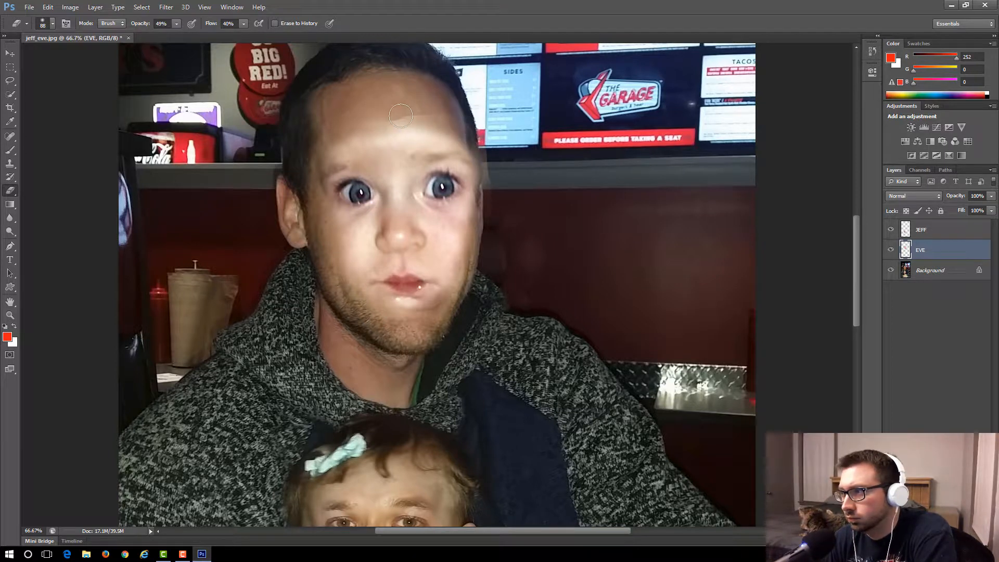
pyautogui.moveTo(436, 112)
pyautogui.mouseDown()
pyautogui.moveTo(376, 119)
pyautogui.moveTo(430, 119)
pyautogui.moveTo(438, 108)
pyautogui.moveTo(397, 108)
pyautogui.moveTo(478, 126)
pyautogui.moveTo(381, 108)
pyautogui.moveTo(413, 115)
pyautogui.moveTo(378, 124)
pyautogui.moveTo(407, 126)
pyautogui.moveTo(373, 132)
pyautogui.moveTo(389, 138)
pyautogui.moveTo(332, 151)
pyautogui.moveTo(427, 142)
pyautogui.moveTo(398, 139)
pyautogui.moveTo(447, 134)
pyautogui.moveTo(356, 147)
pyautogui.moveTo(464, 120)
pyautogui.moveTo(439, 122)
pyautogui.moveTo(452, 132)
pyautogui.moveTo(430, 136)
pyautogui.moveTo(450, 133)
pyautogui.moveTo(374, 130)
pyautogui.moveTo(421, 124)
pyautogui.mouseUp()
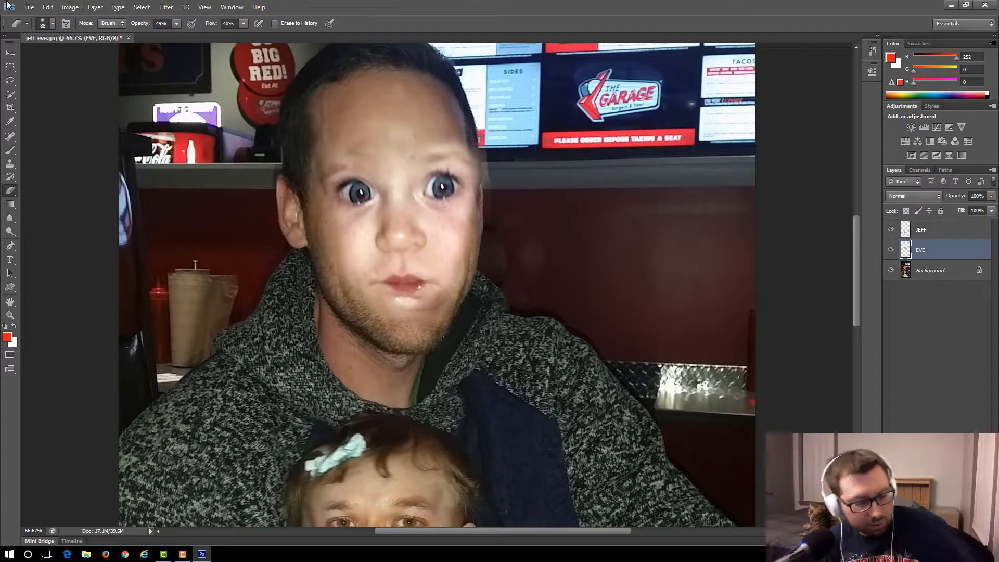
pyautogui.click(48, 7)
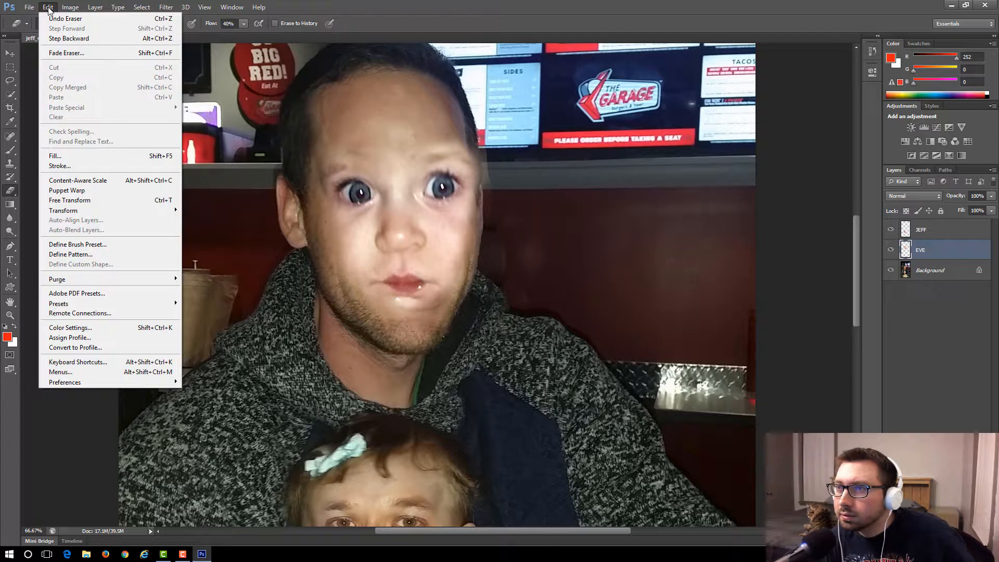
pyautogui.click(321, 4)
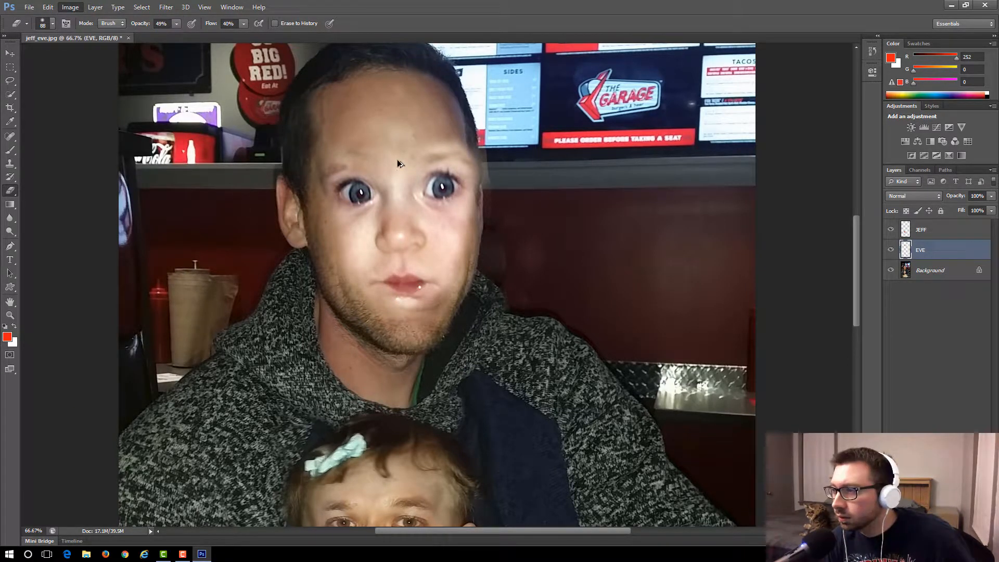
pyautogui.press('z')
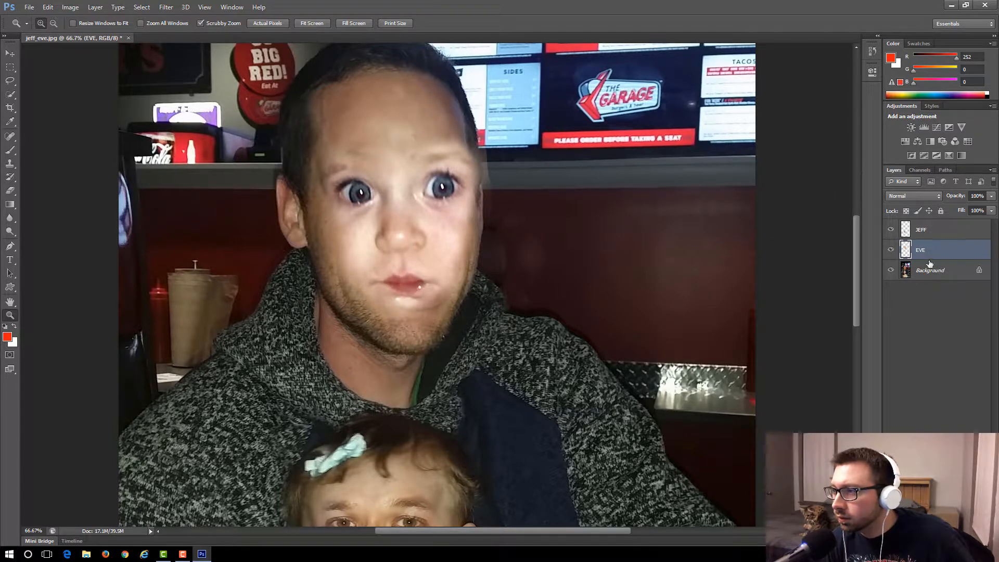
pyautogui.click(15, 53)
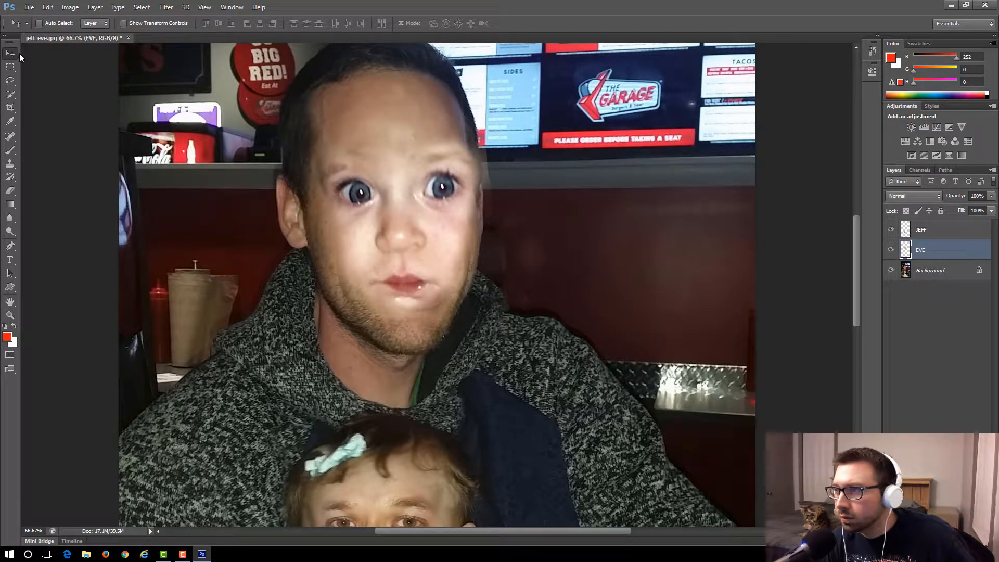
pyautogui.click(48, 9)
pyautogui.click(55, 35)
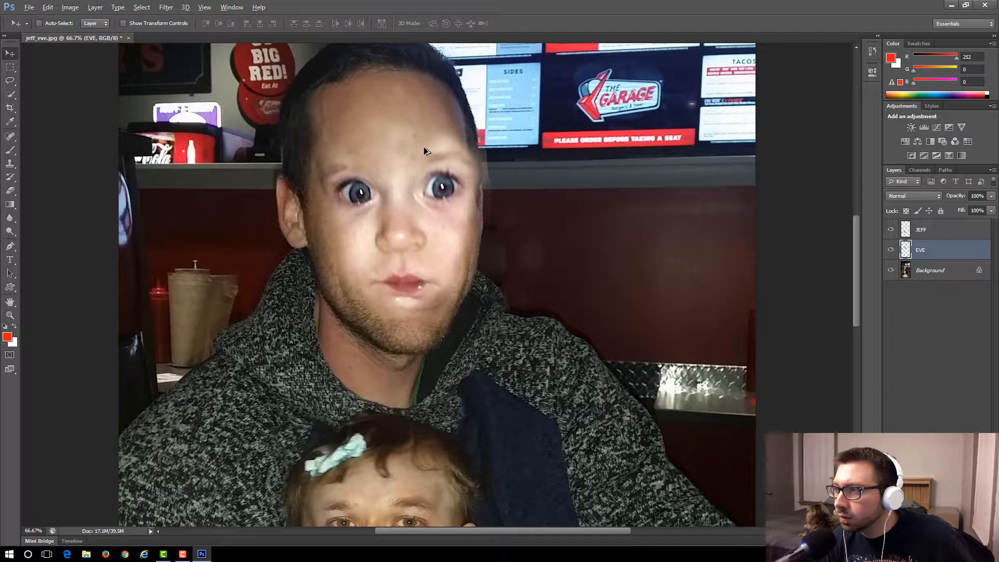
pyautogui.click(48, 7)
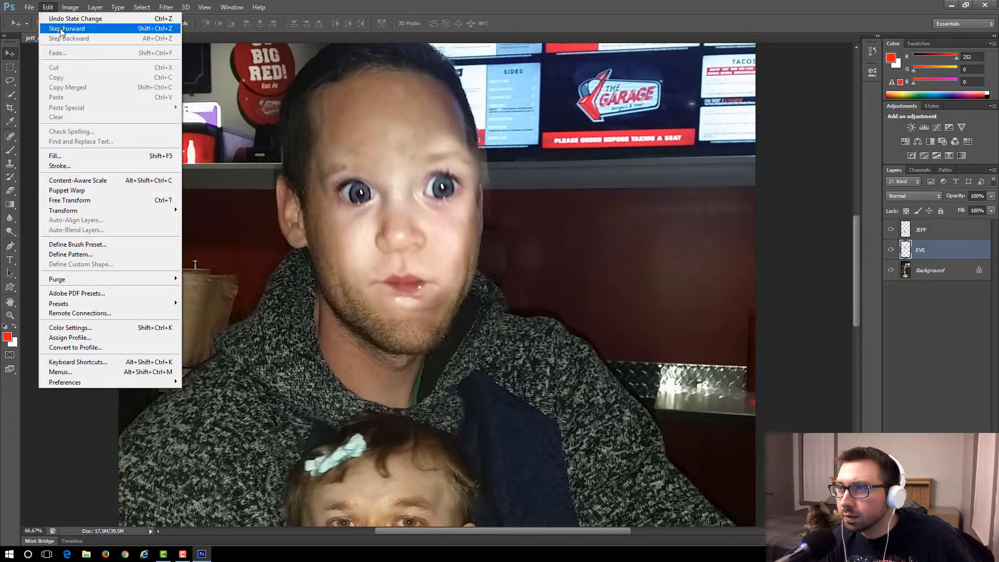
pyautogui.click(10, 55)
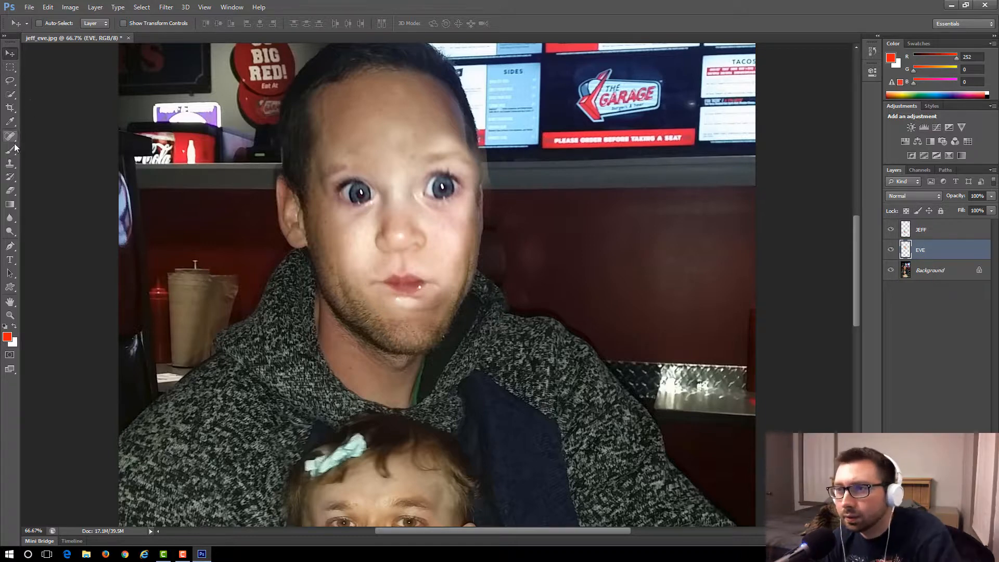
# Erase the baby face's leftover edge beyond the man's cheek and temple, and nudge the face slightly right and down.
pyautogui.click(10, 190)
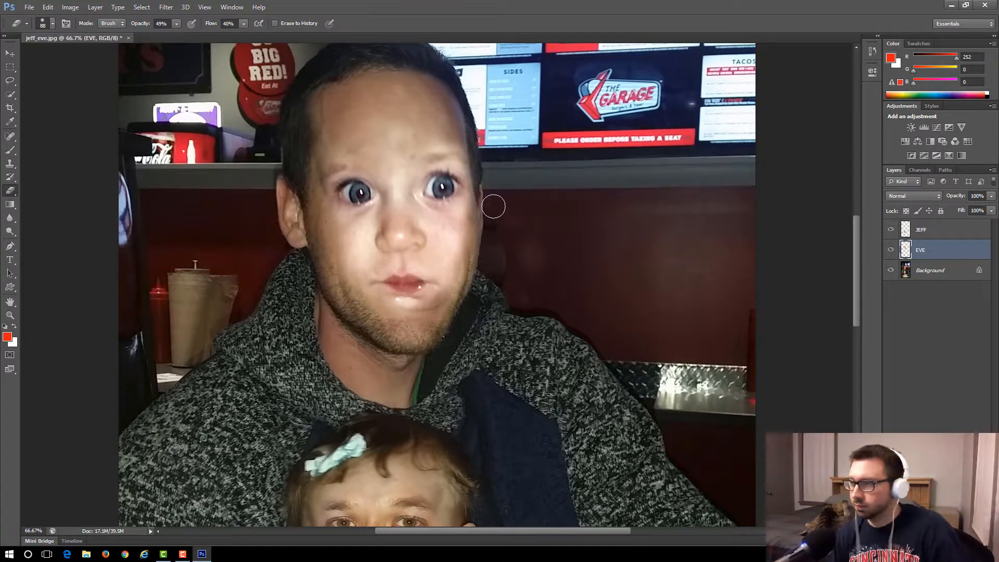
pyautogui.click(10, 55)
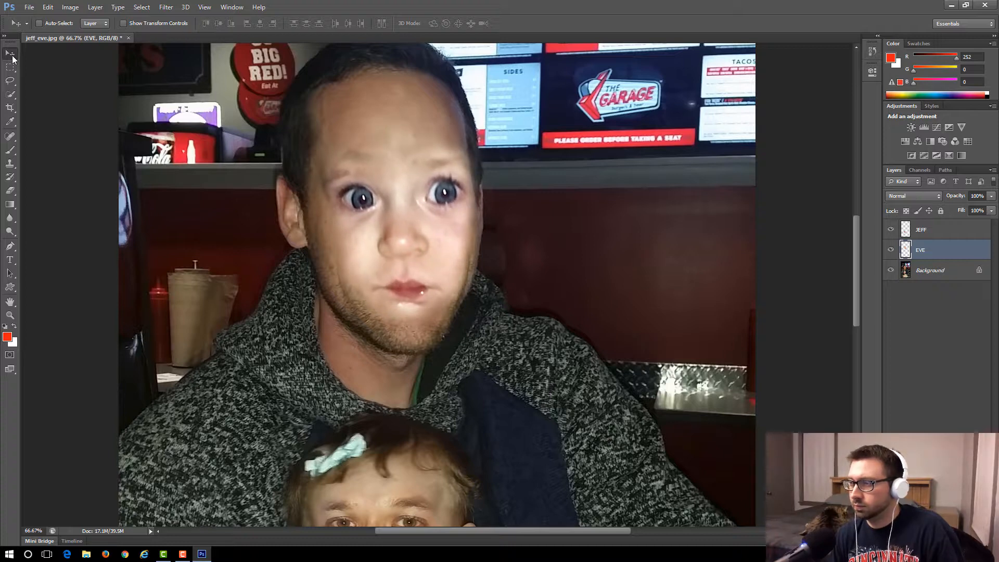
pyautogui.click(10, 191)
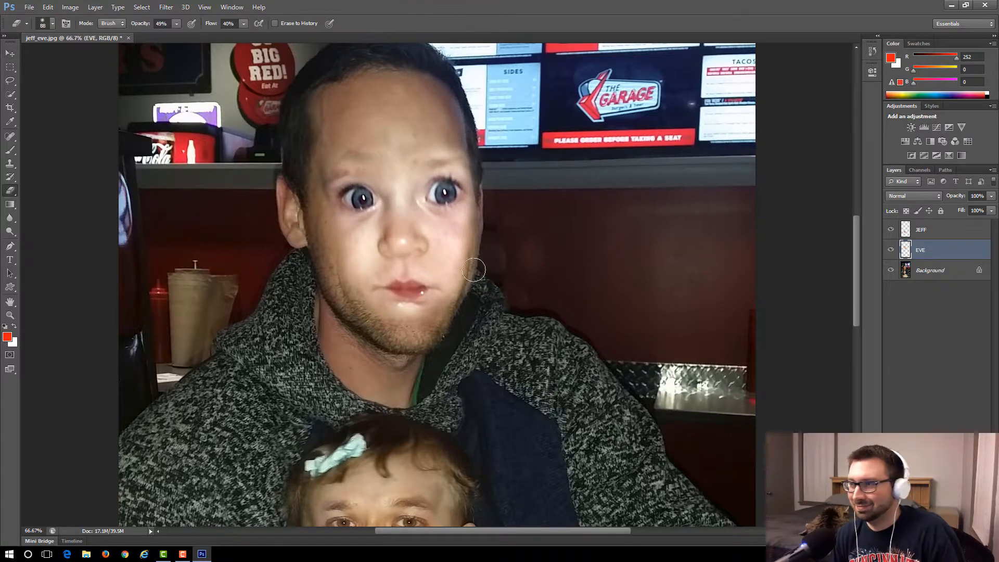
pyautogui.moveTo(475, 279)
pyautogui.mouseDown()
pyautogui.moveTo(483, 233)
pyautogui.moveTo(467, 236)
pyautogui.moveTo(487, 225)
pyautogui.moveTo(480, 238)
pyautogui.moveTo(489, 205)
pyautogui.moveTo(464, 145)
pyautogui.moveTo(474, 189)
pyautogui.moveTo(486, 189)
pyautogui.moveTo(482, 255)
pyautogui.moveTo(466, 273)
pyautogui.moveTo(462, 250)
pyautogui.moveTo(472, 287)
pyautogui.moveTo(474, 257)
pyautogui.moveTo(463, 276)
pyautogui.moveTo(467, 246)
pyautogui.moveTo(469, 259)
pyautogui.moveTo(483, 254)
pyautogui.moveTo(467, 239)
pyautogui.moveTo(485, 243)
pyautogui.moveTo(488, 205)
pyautogui.mouseUp()
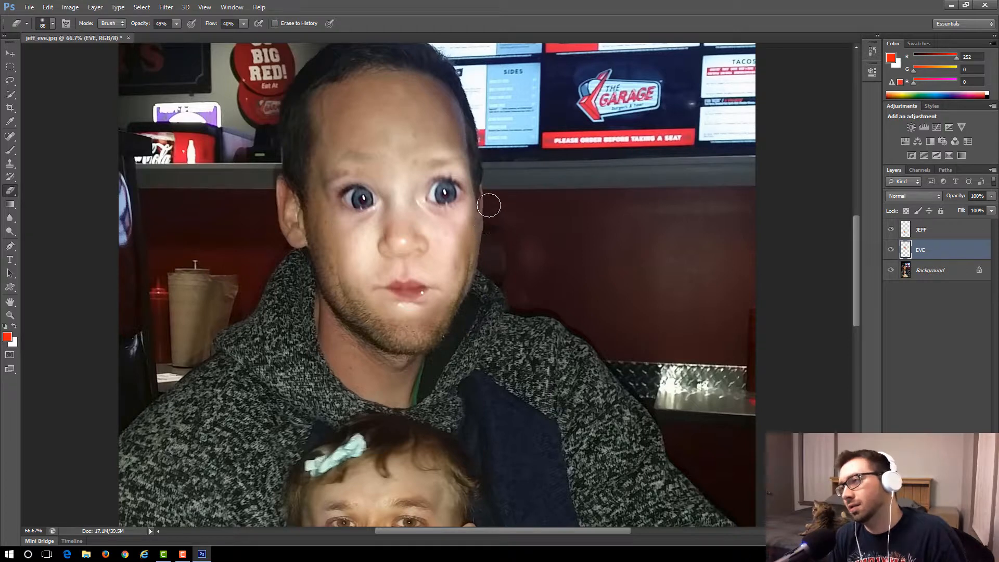
# Free-transform the baby's face with a rotation of 0.52° and apply the transformation.
pyautogui.click(70, 7)
pyautogui.moveTo(86, 34)
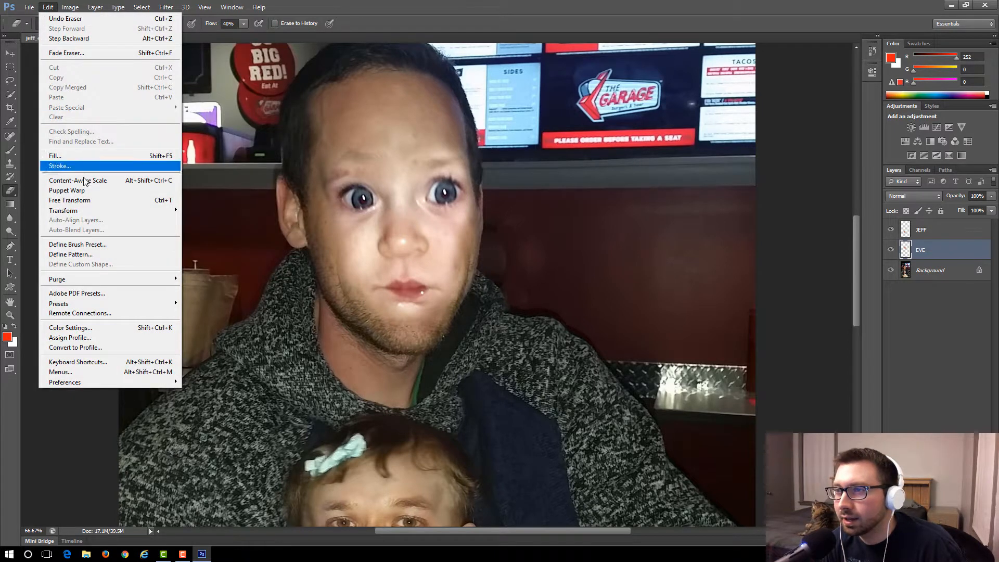
pyautogui.click(85, 200)
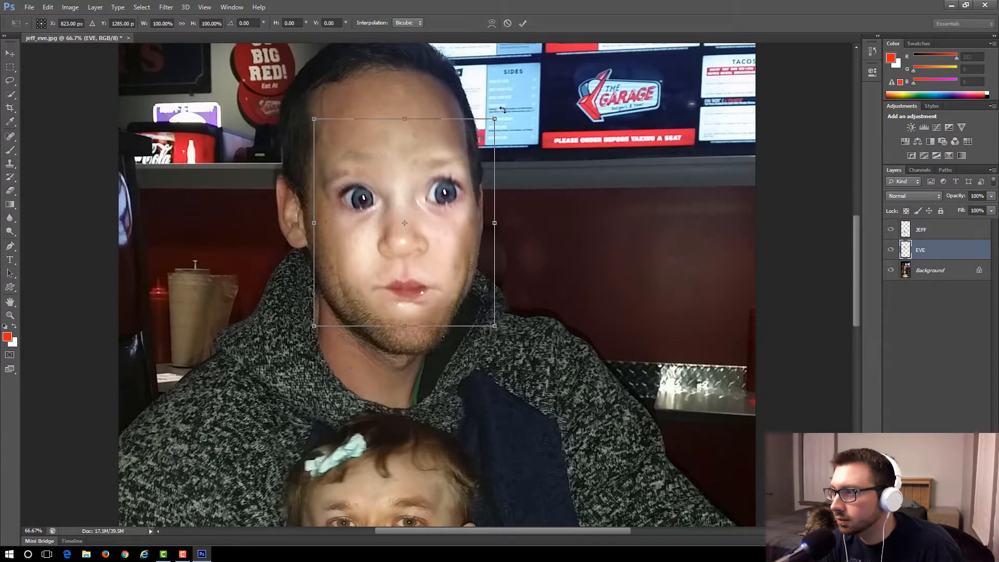
pyautogui.moveTo(505, 109); pyautogui.dragTo(501, 106)
pyautogui.click(11, 63)
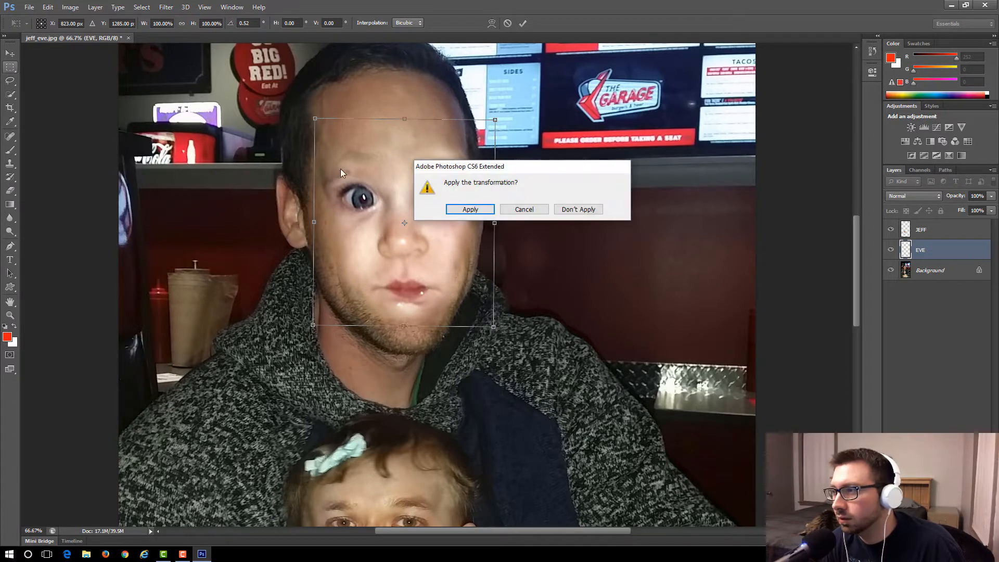
pyautogui.click(471, 209)
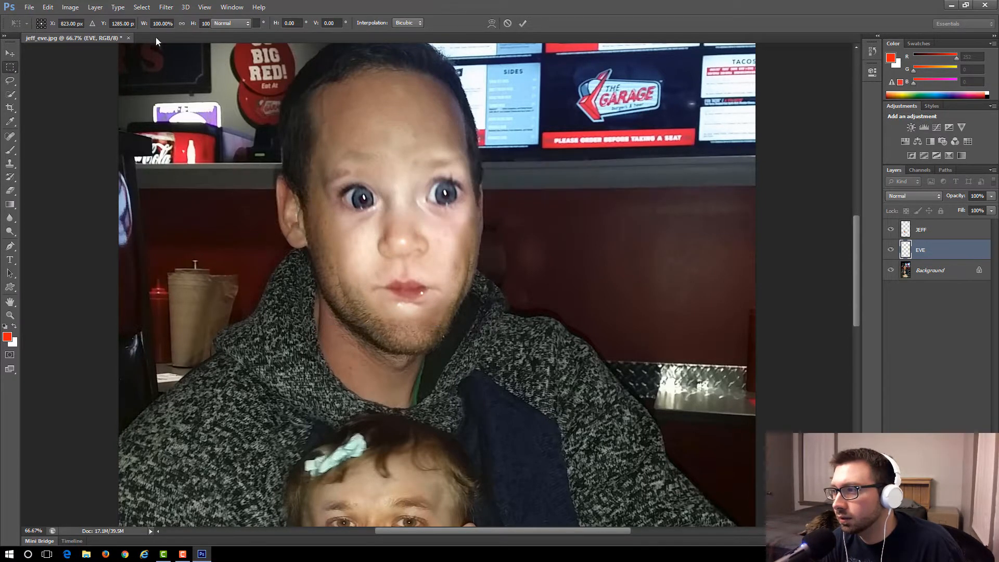
# Adjust the baby face layer's brightness to -20 and contrast to 34.
pyautogui.click(77, 10)
pyautogui.moveTo(84, 35)
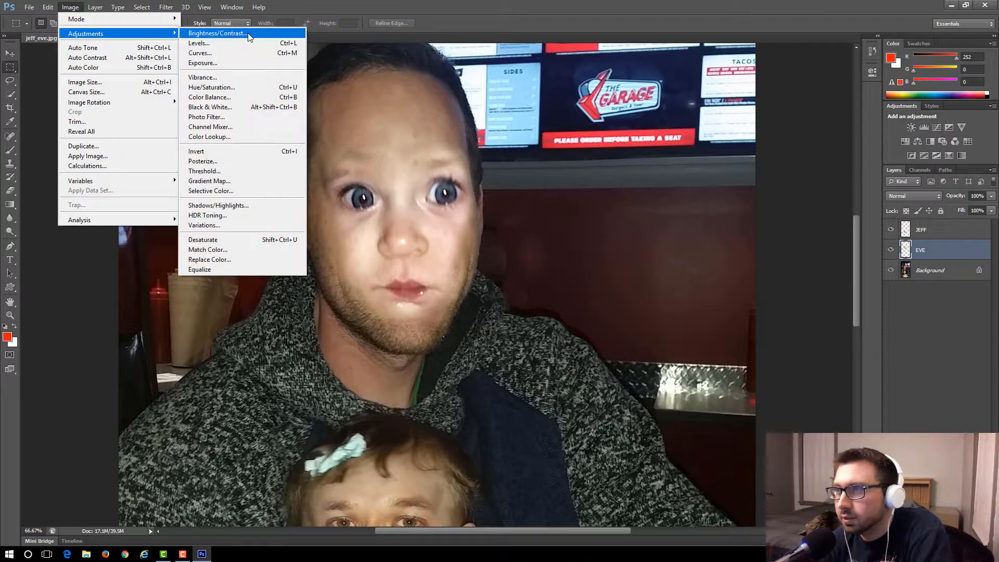
pyautogui.click(248, 35)
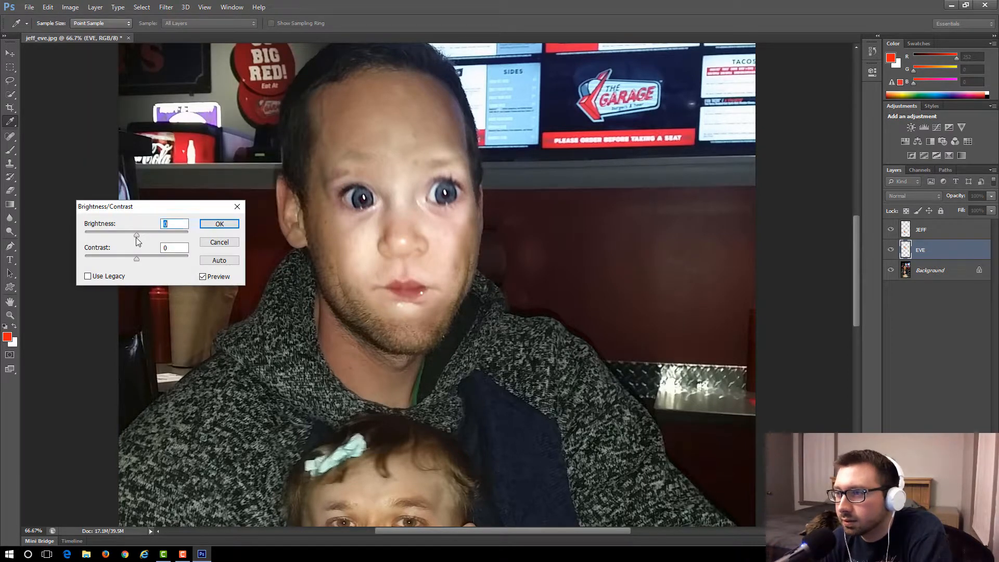
pyautogui.moveTo(136, 236); pyautogui.dragTo(130, 235)
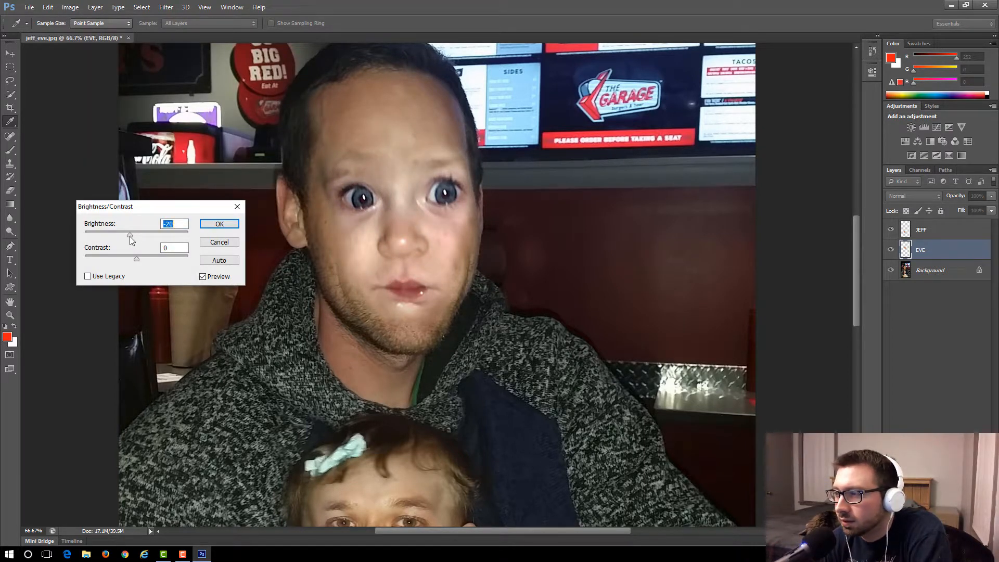
pyautogui.moveTo(137, 259); pyautogui.dragTo(155, 258)
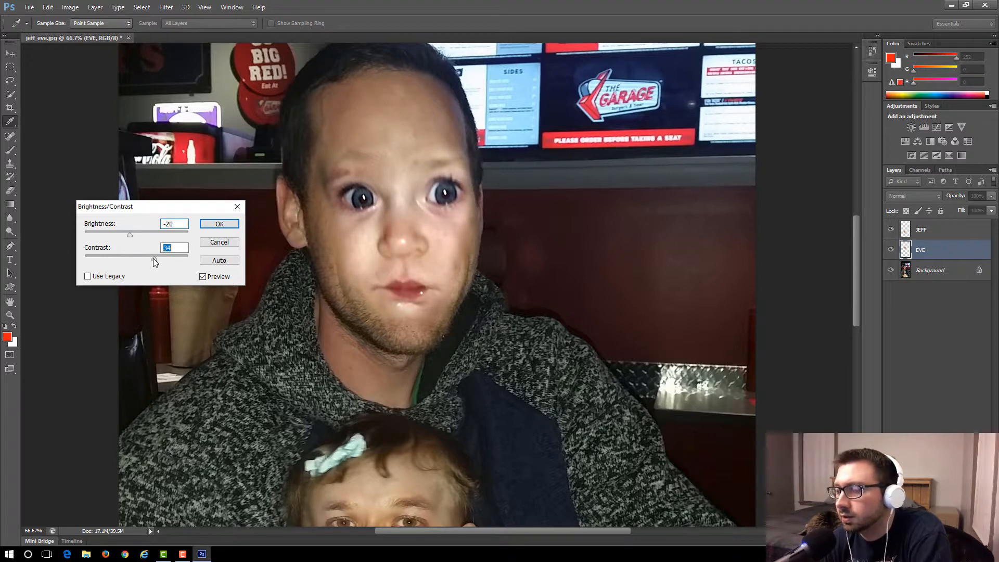
pyautogui.click(220, 224)
pyautogui.press('m')
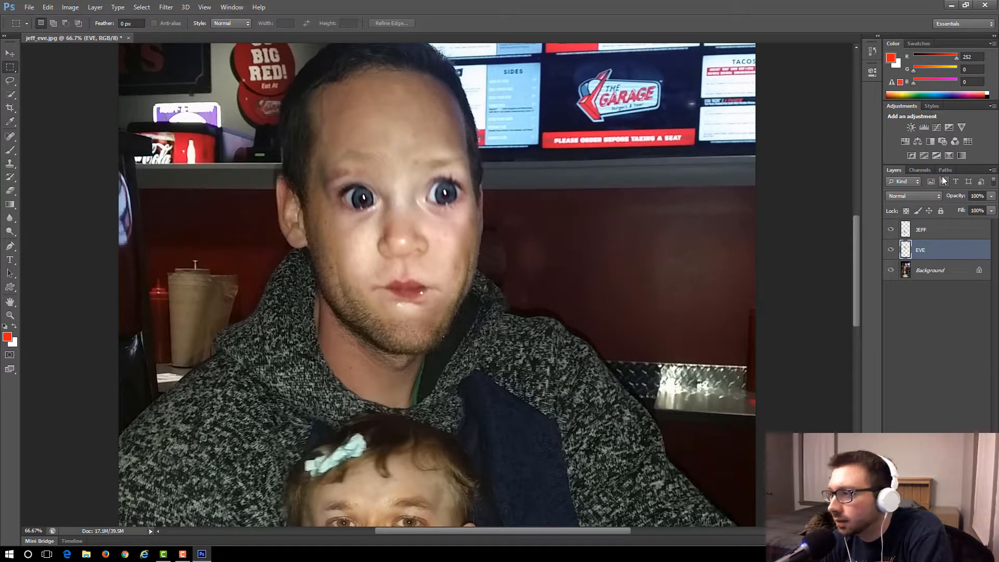
# Zoom out to 33.3% and examine how both swapped faces blend into the whole photo.
pyautogui.click(205, 7)
pyautogui.click(219, 92)
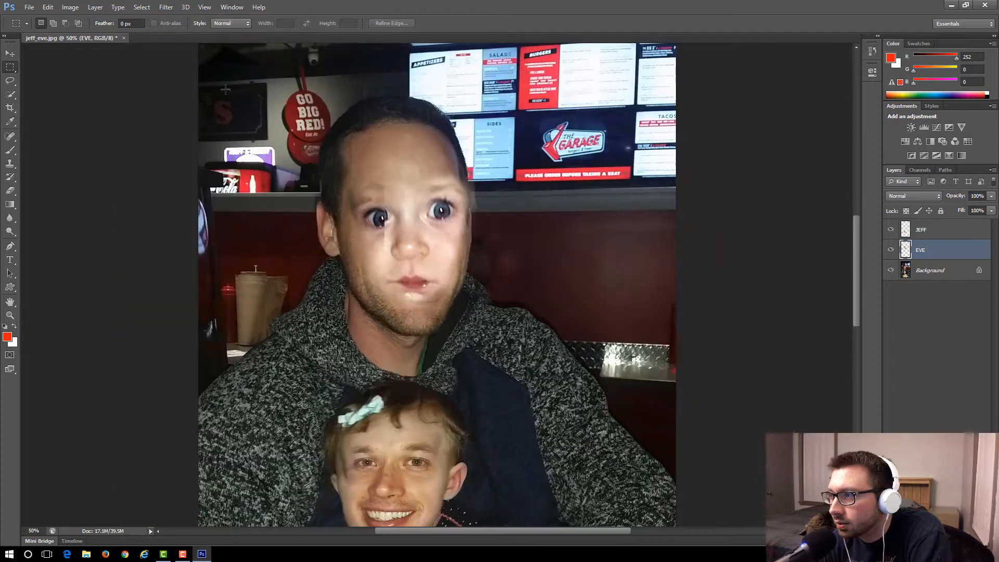
pyautogui.scroll(-5, 283, 182)
pyautogui.scroll(-3, 283, 182)
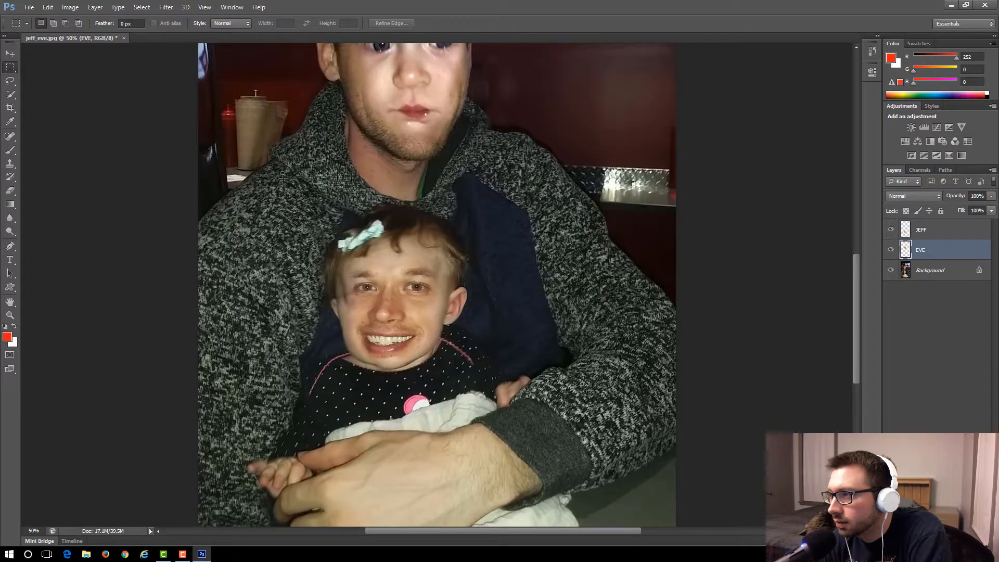
pyautogui.scroll(5, 284, 181)
pyautogui.click(204, 7)
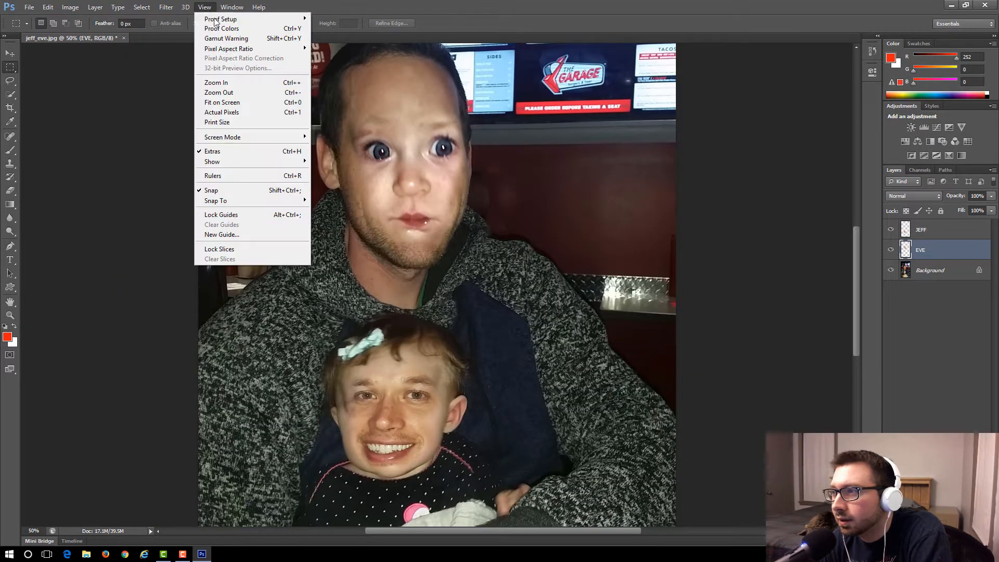
pyautogui.click(229, 94)
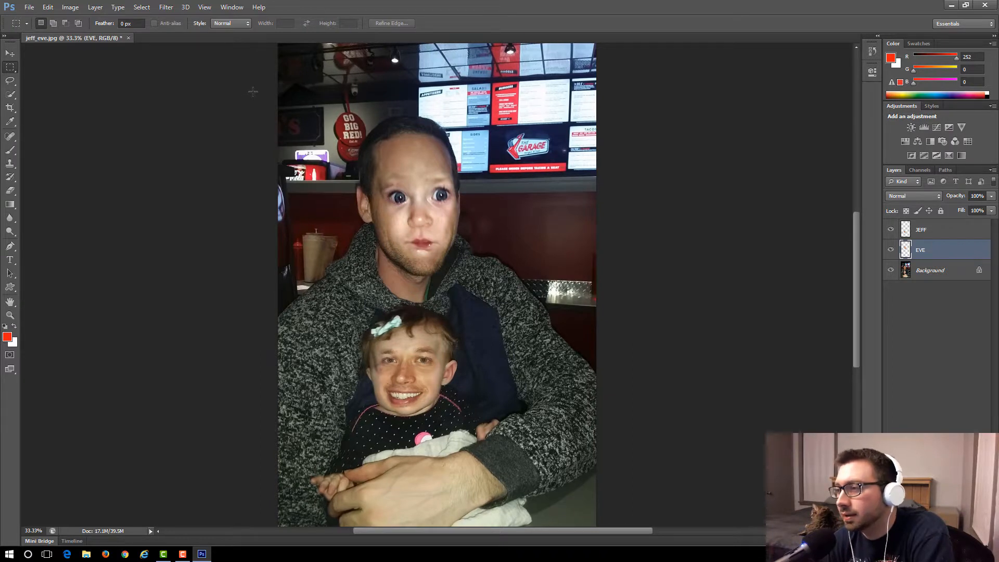